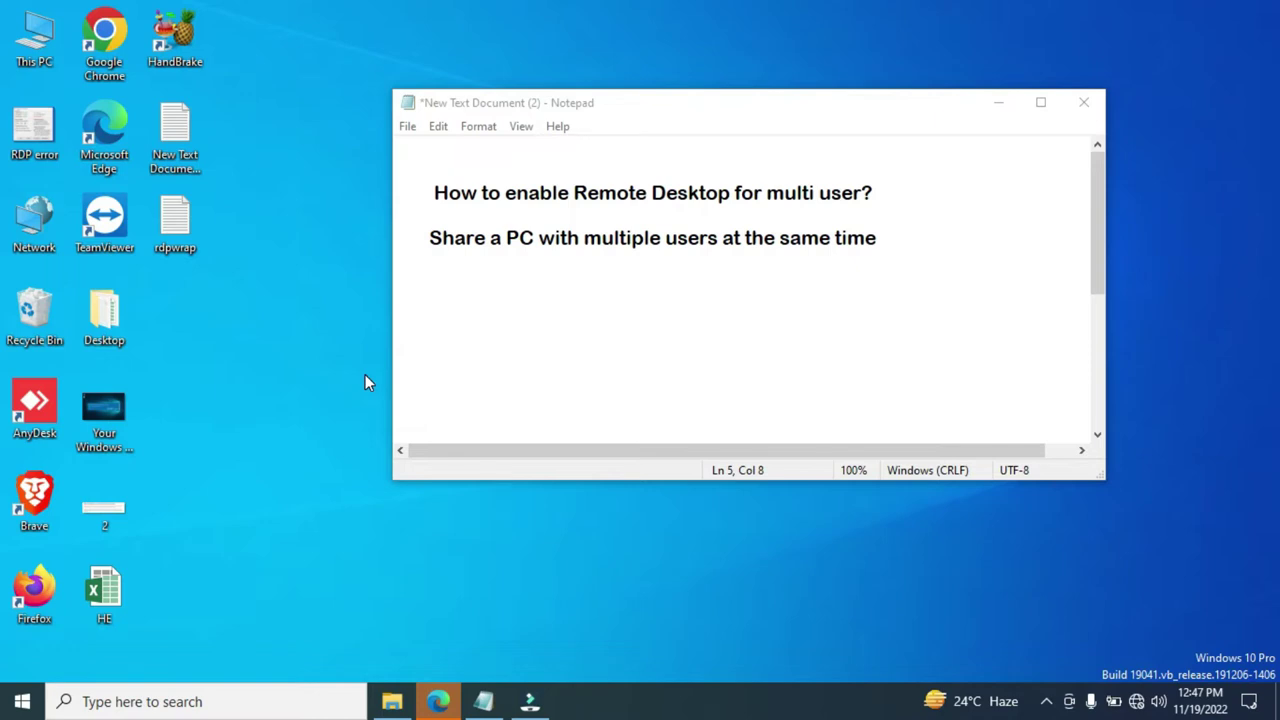
Bring up the GitHub rdpwrap releases page for RDP Wrapper Library v1.6.2 in Edge
{"action": "left_click", "coordinate": [441, 701]}
{"action": "left_click", "coordinate": [445, 50]}
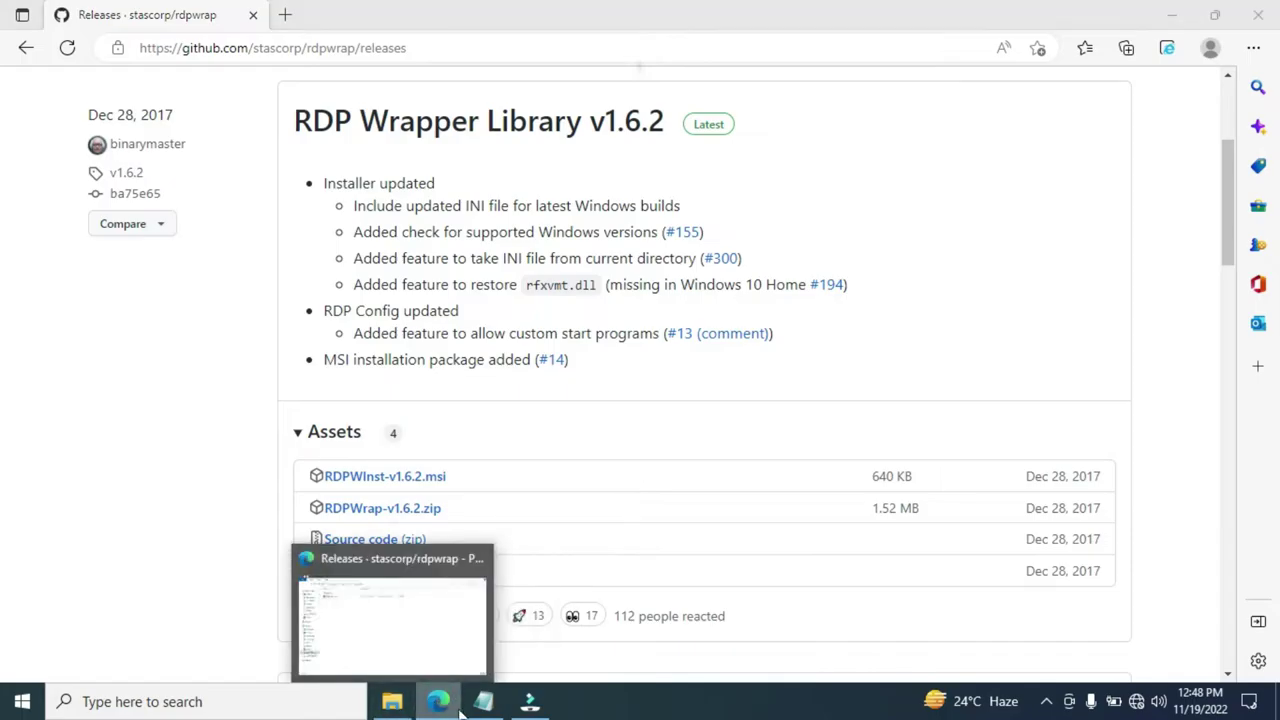
Switch to the Downloads folder and select the RDPWrap-v1.6.2 zip archive
{"action": "left_click", "coordinate": [391, 701]}
{"action": "left_click", "coordinate": [280, 159]}
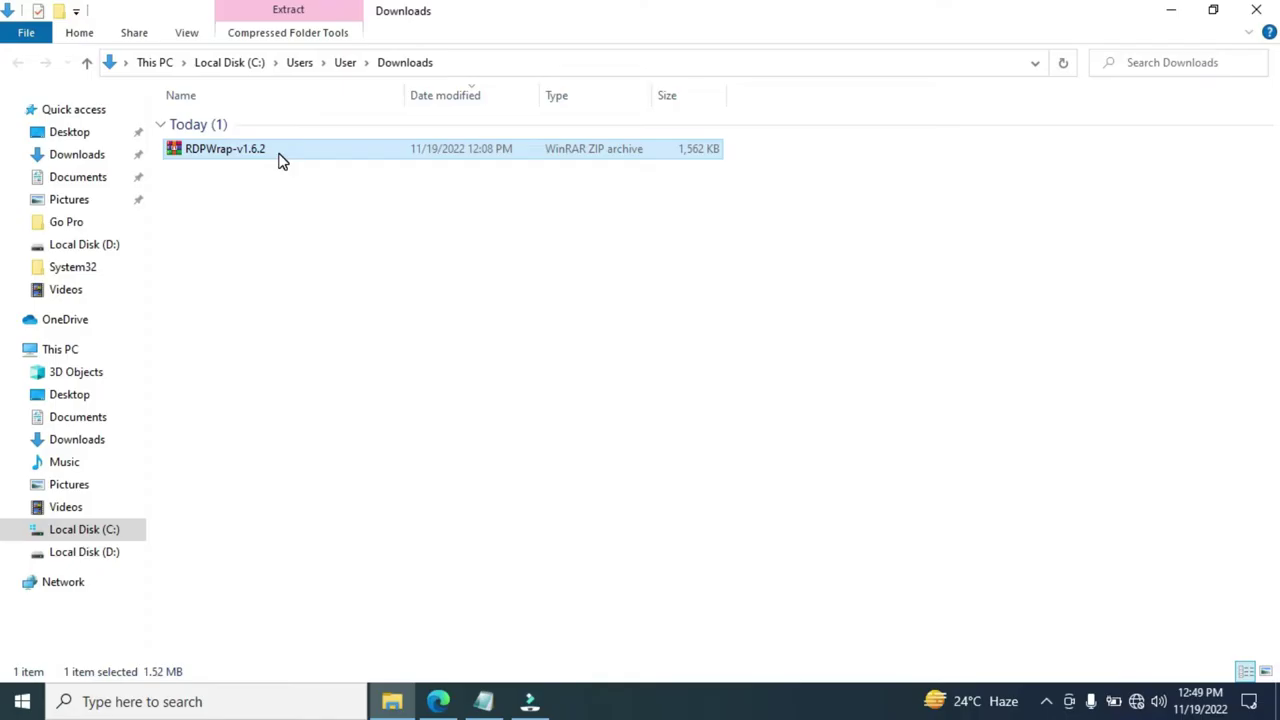
Extract RDPWrap-v1.6.2 into Downloads and run its install script as administrator
{"action": "right_click", "coordinate": [280, 162]}
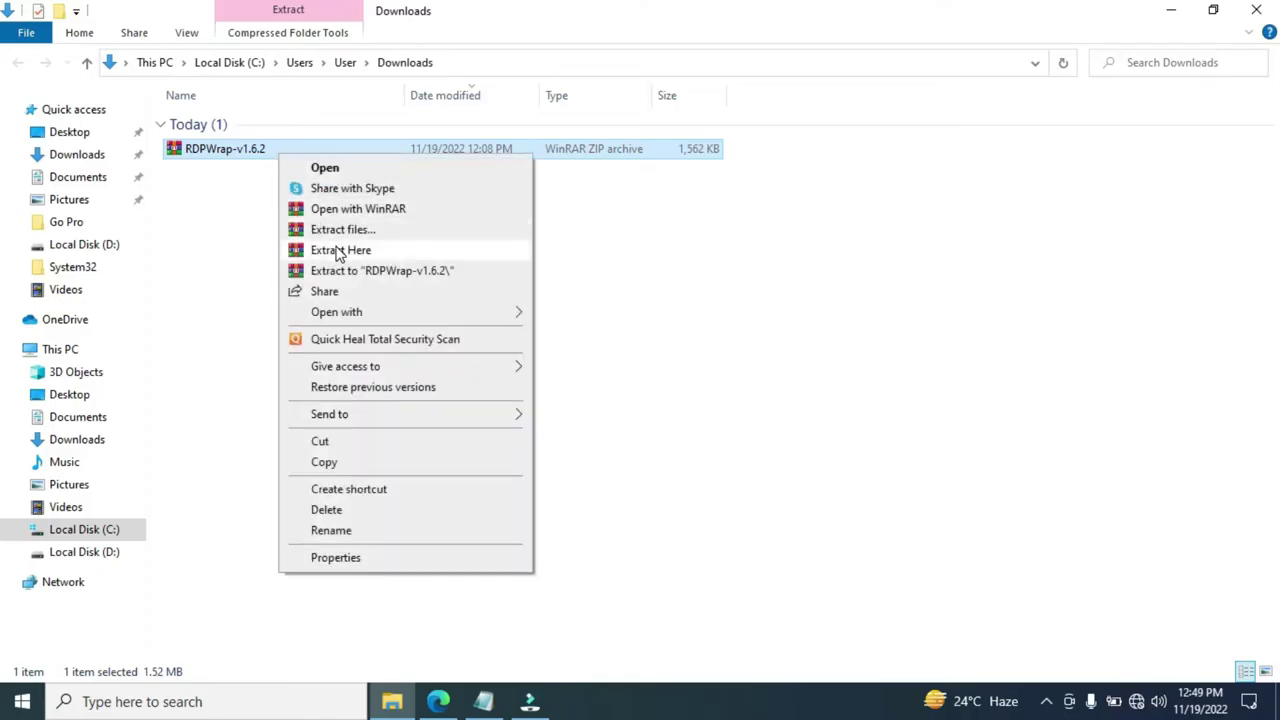
{"action": "left_click", "coordinate": [338, 251]}
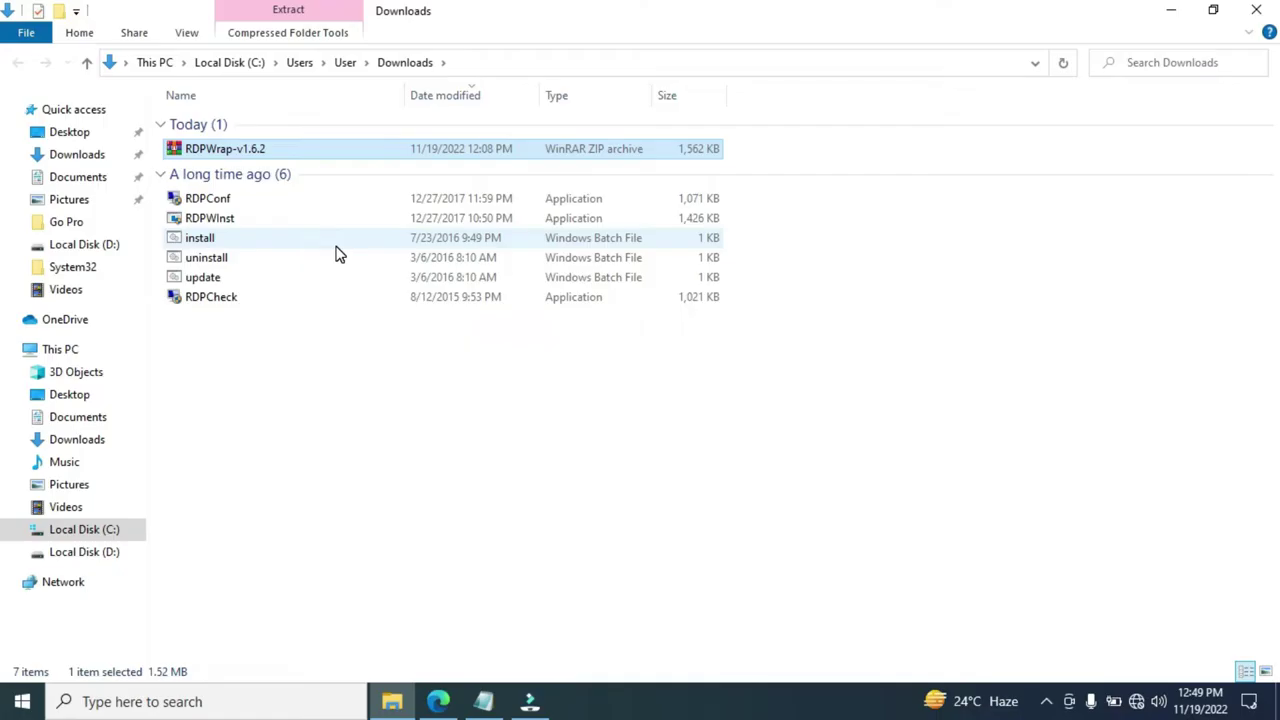
{"action": "left_click", "coordinate": [196, 245]}
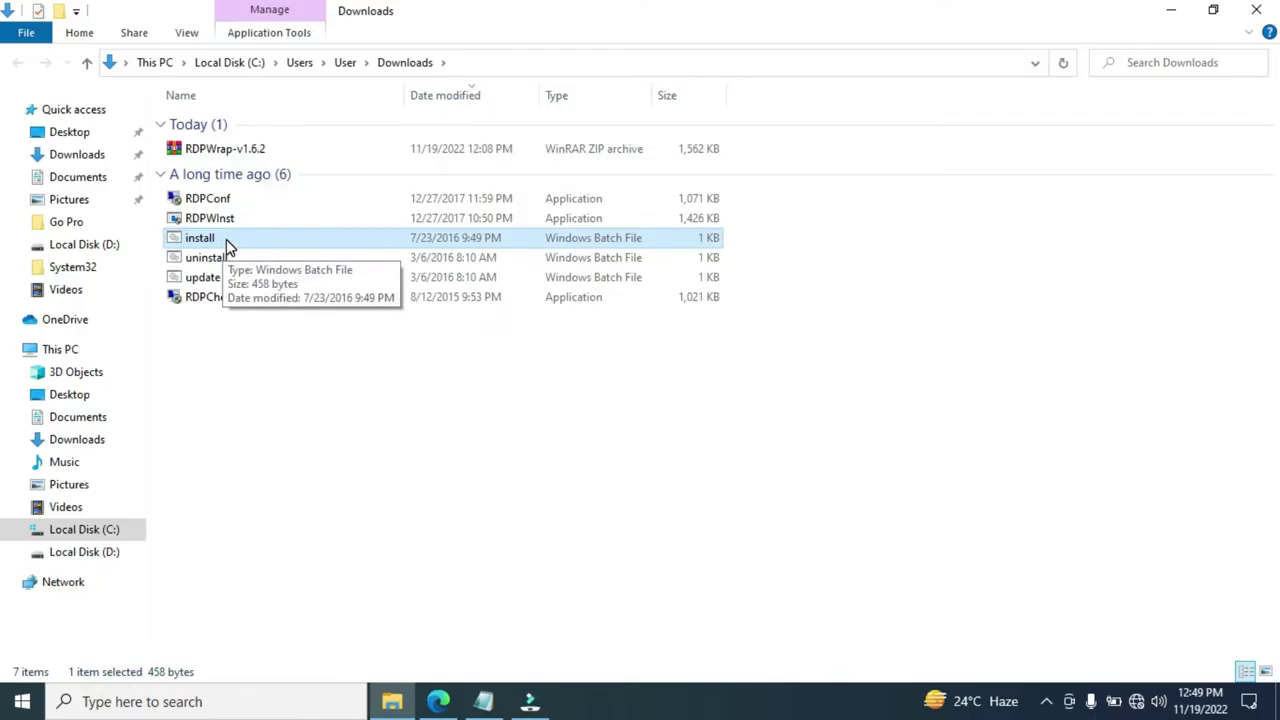
{"action": "right_click", "coordinate": [226, 239]}
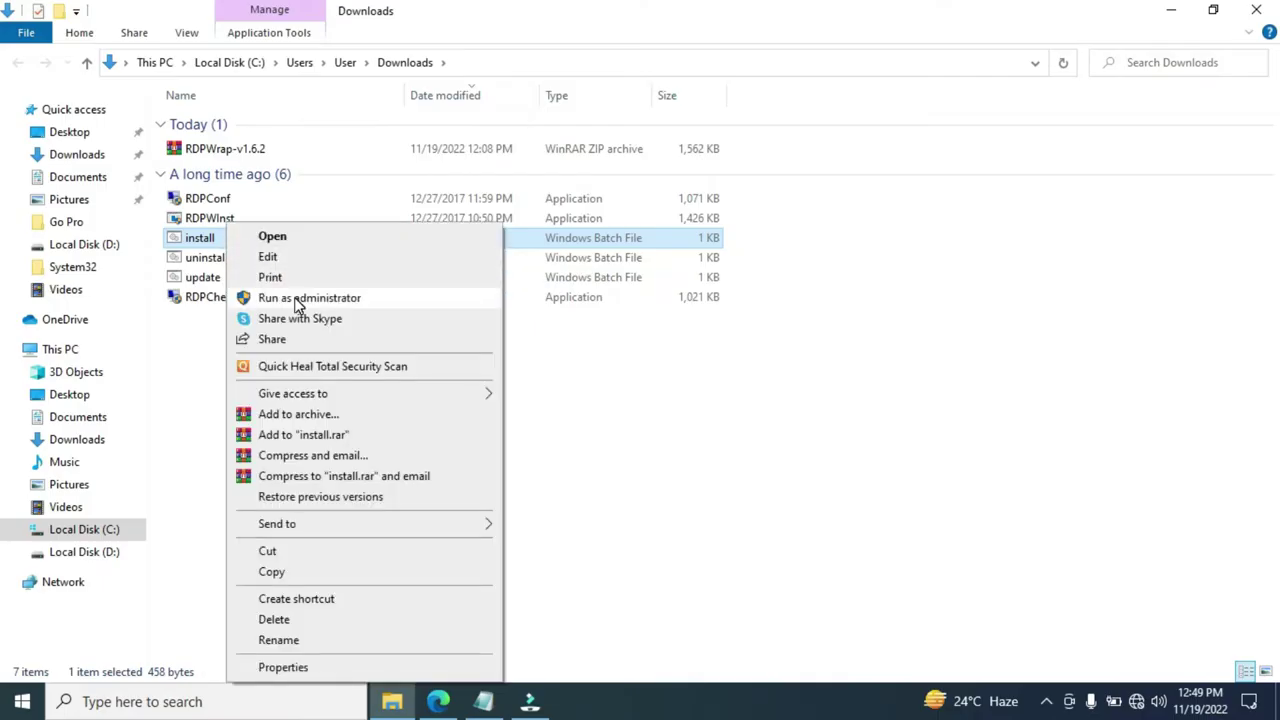
{"action": "left_click", "coordinate": [296, 299]}
Dismiss the finished installer console and select the RDPConf program
{"action": "left_click", "coordinate": [436, 351]}
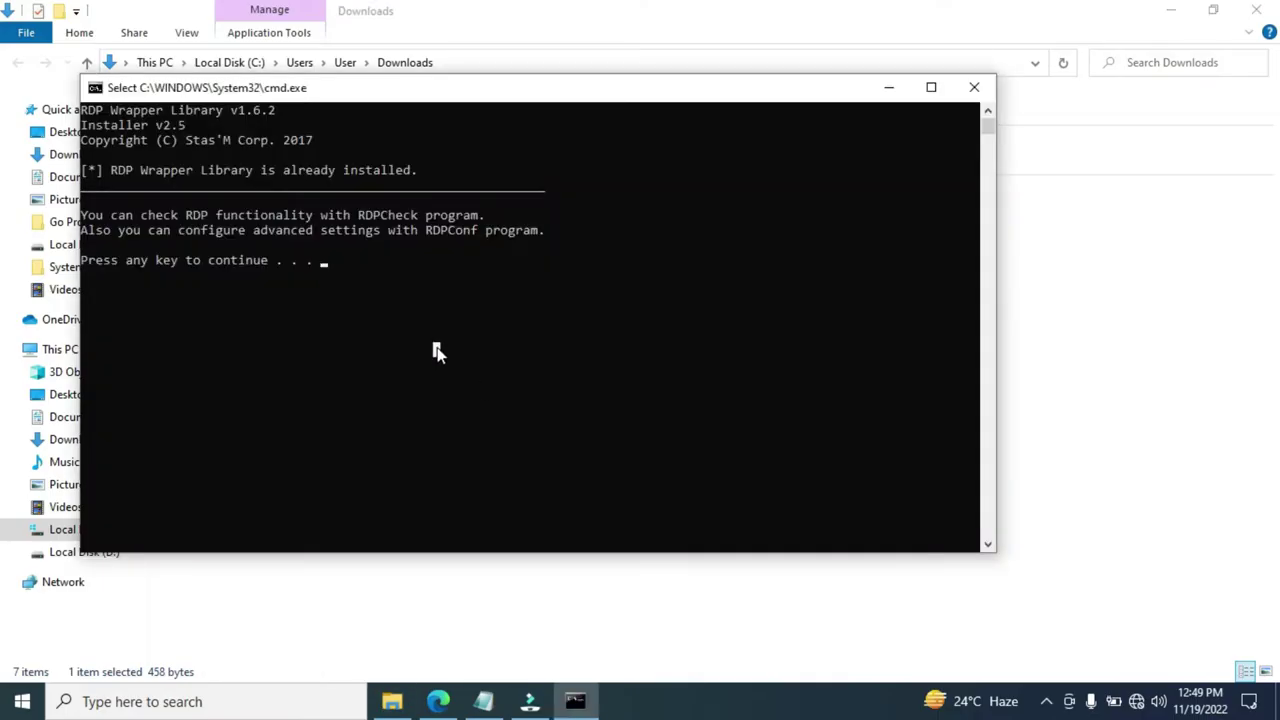
{"action": "key", "text": "Return"}
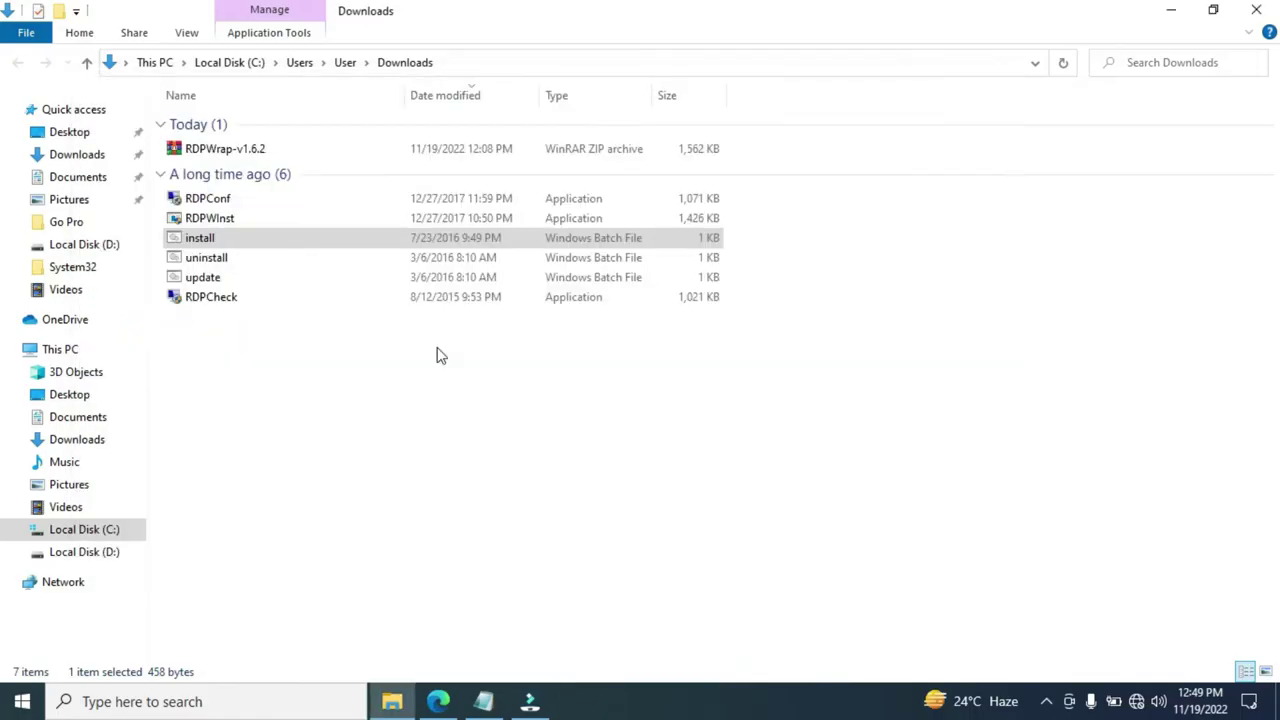
{"action": "left_click", "coordinate": [395, 428]}
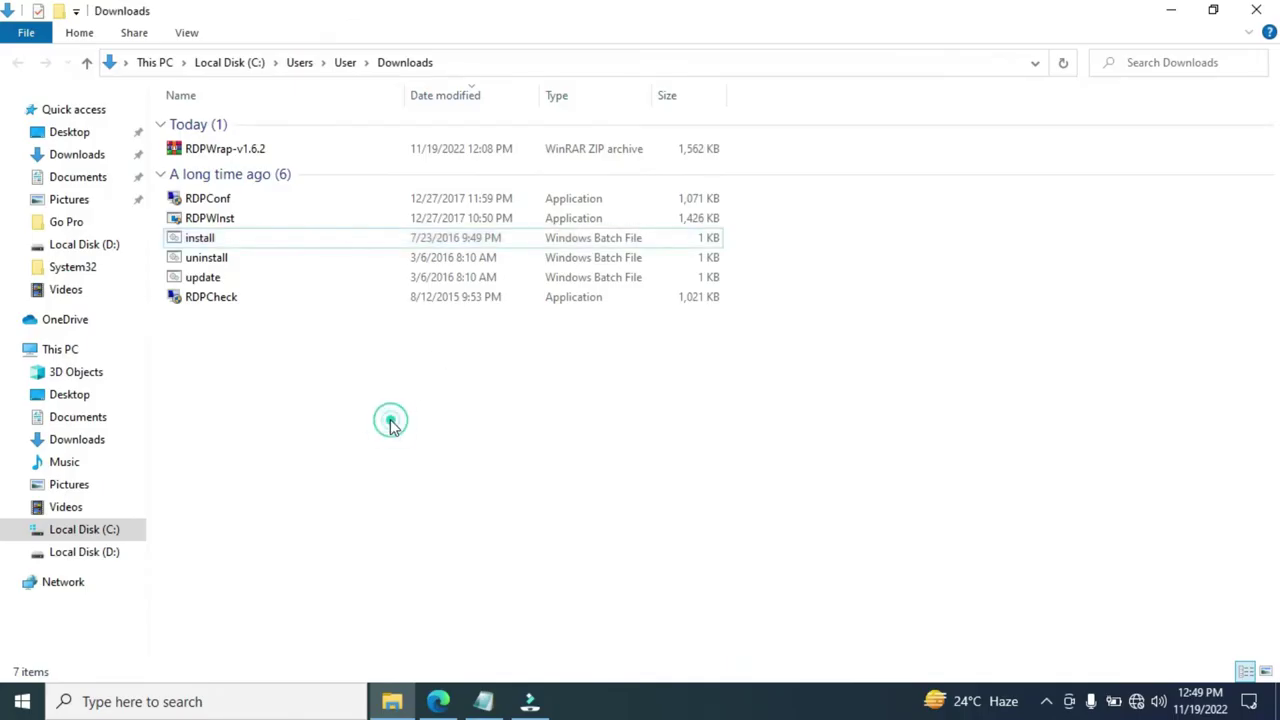
{"action": "left_click", "coordinate": [256, 204]}
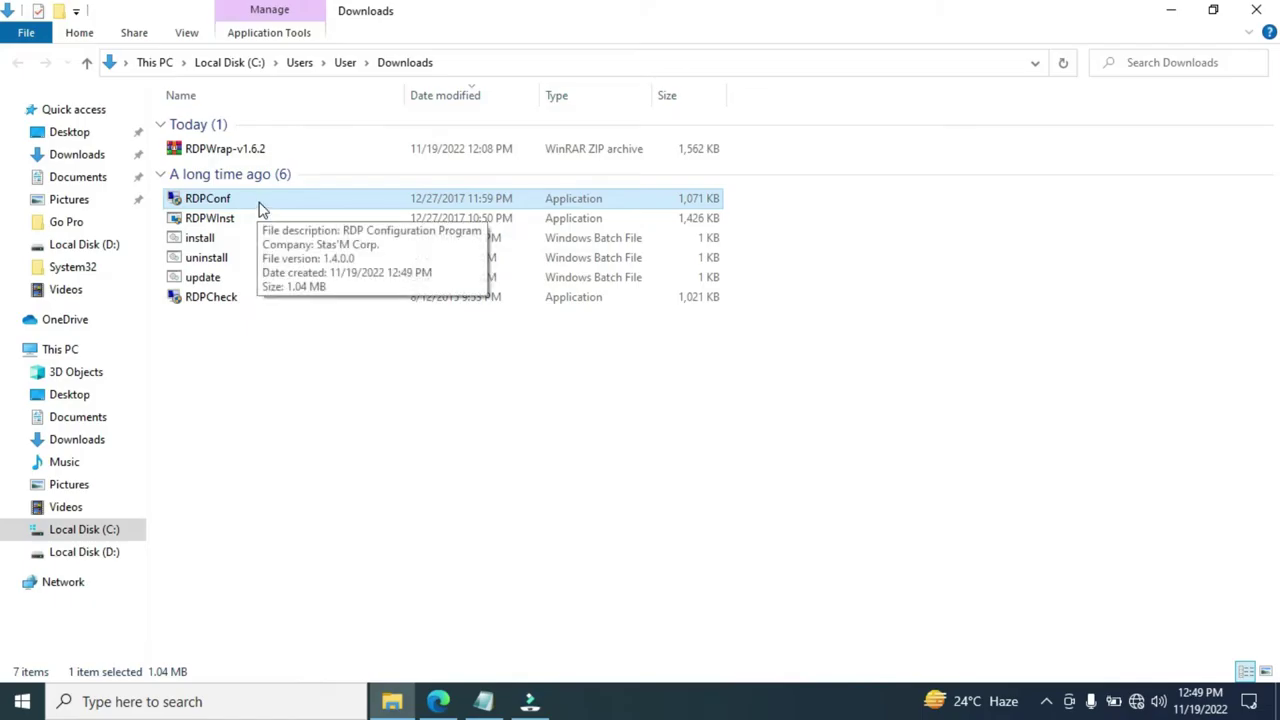
Run RDPConf as administrator, check it shows Installed, Running, Listening, not supported, then close it
{"action": "right_click", "coordinate": [265, 210]}
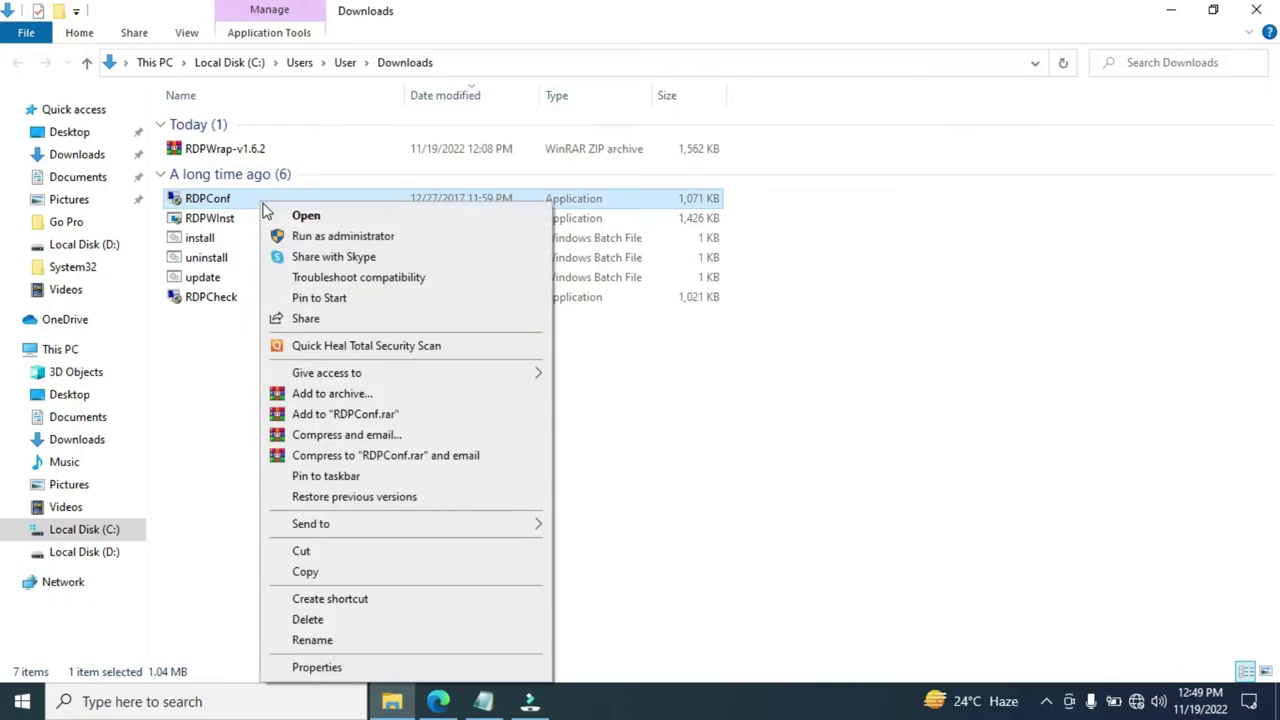
{"action": "left_click", "coordinate": [300, 236]}
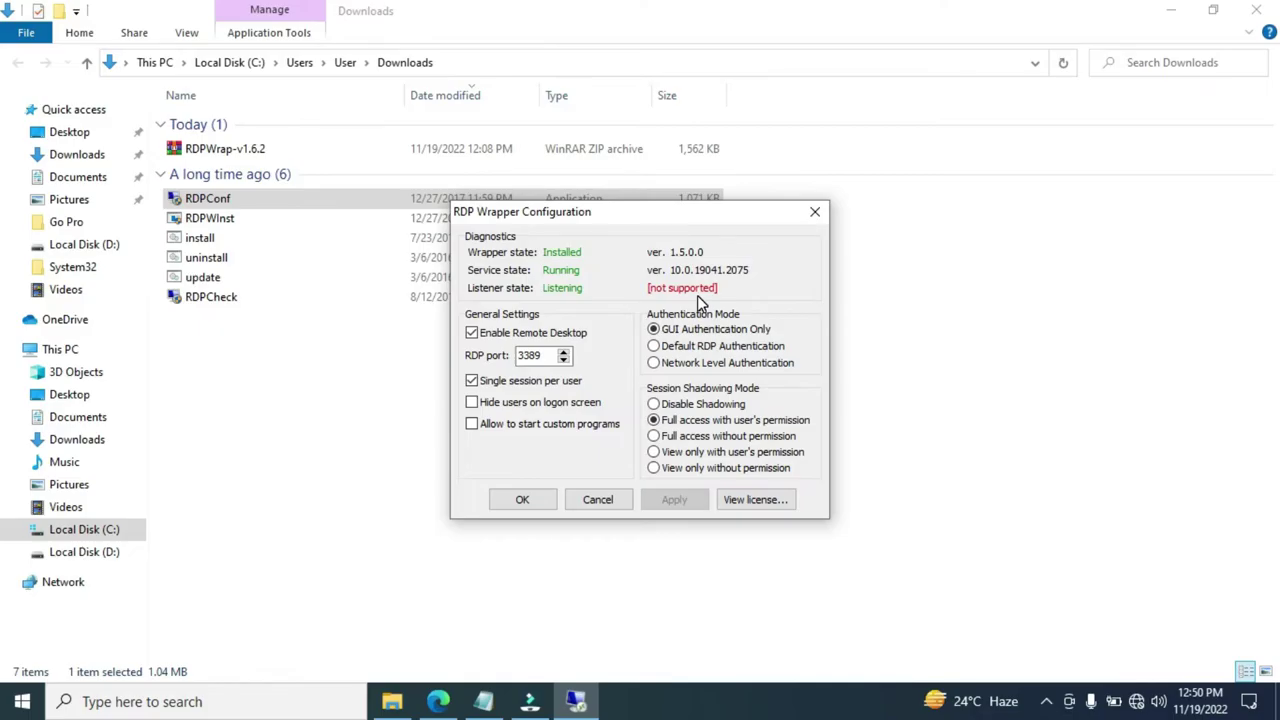
{"action": "left_click", "coordinate": [540, 503]}
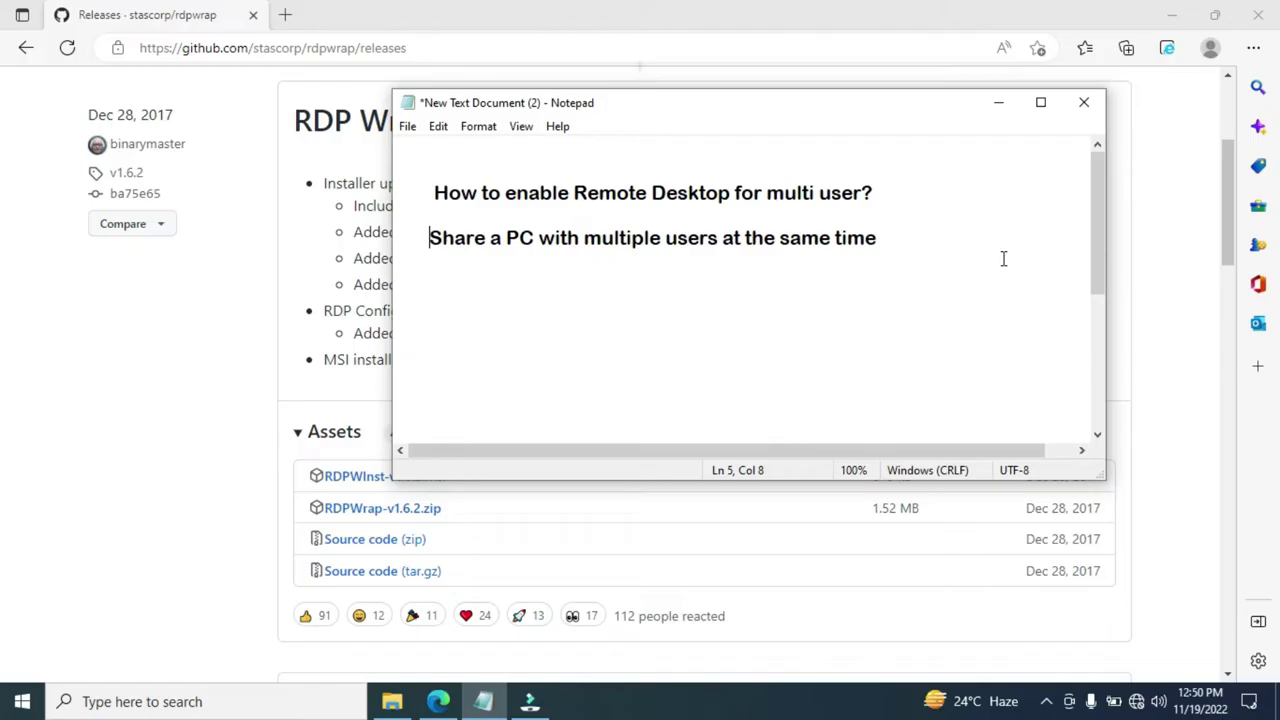
Open C:\Program Files\RDP Wrapper in a new Explorer window and select the rdpwrap configuration file
{"action": "key", "text": "super+e"}
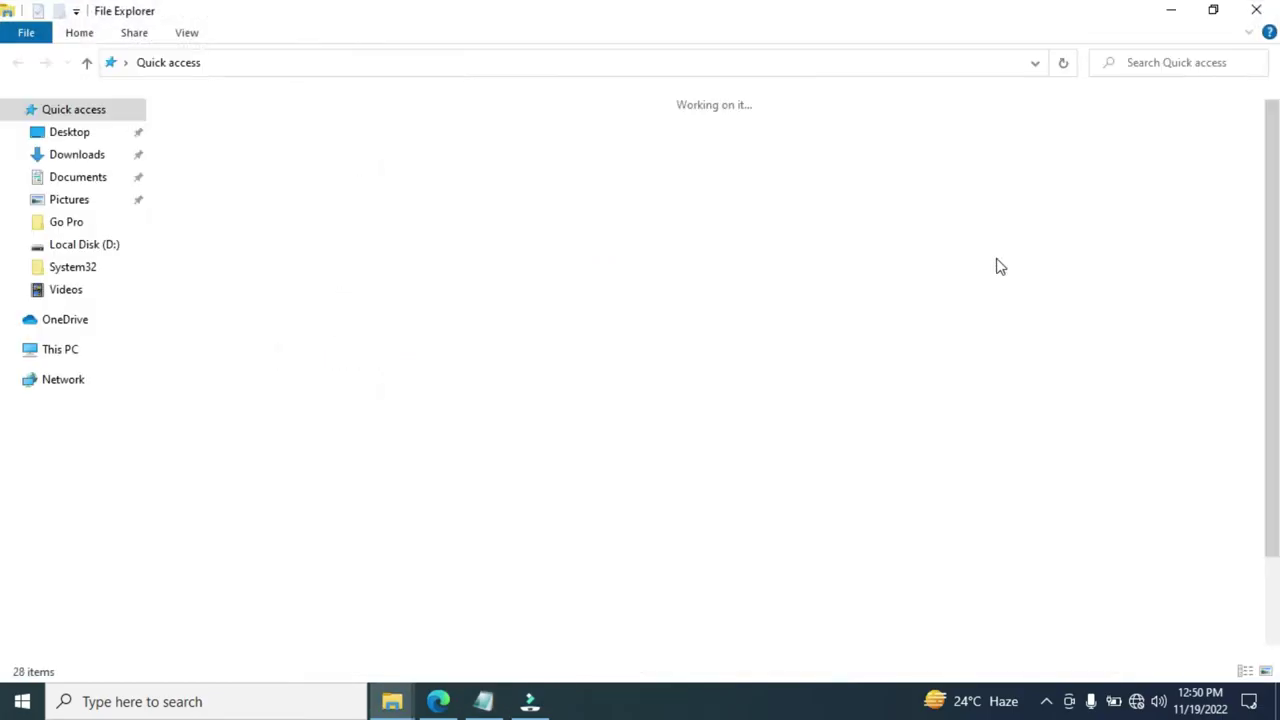
{"action": "left_click", "coordinate": [85, 529]}
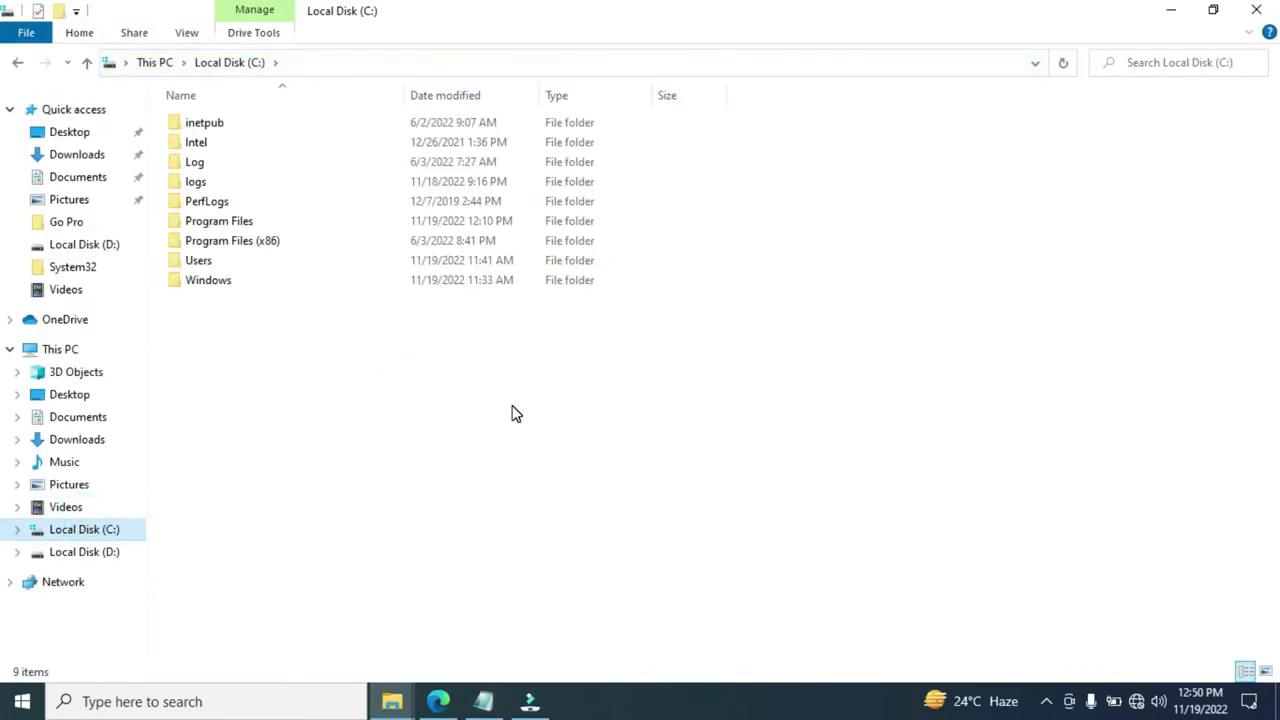
{"action": "double_click", "coordinate": [240, 224]}
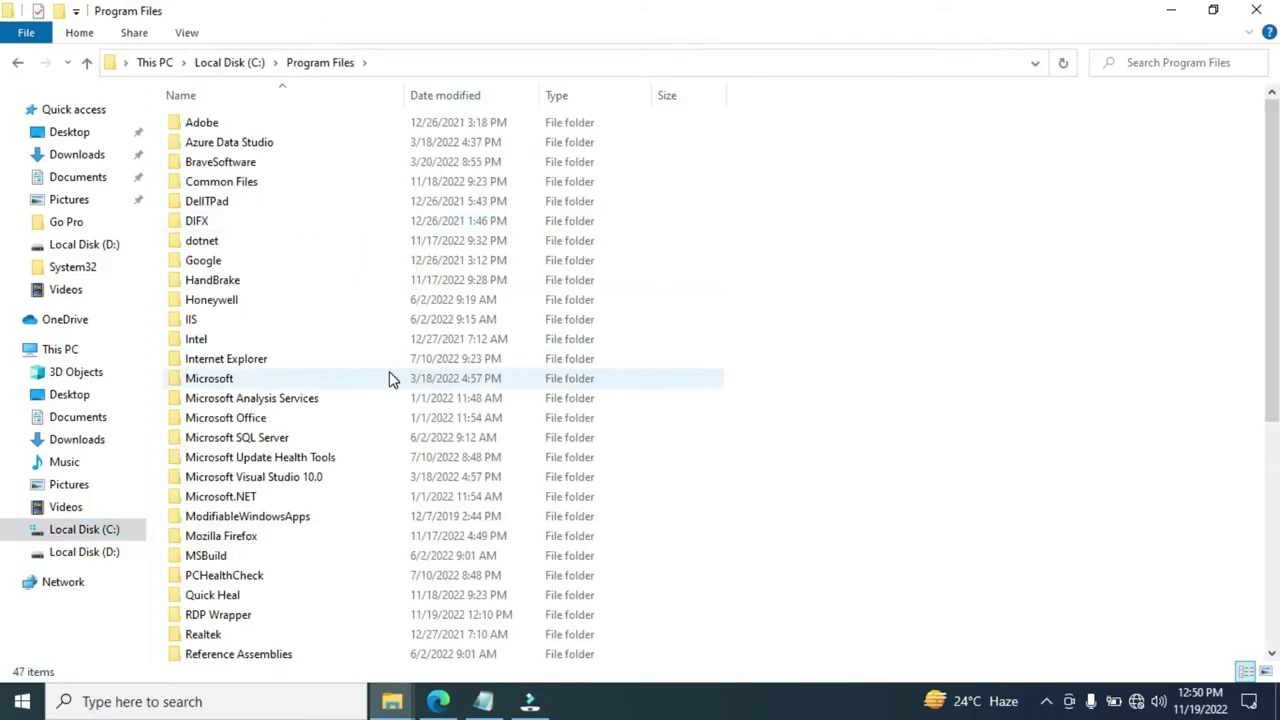
{"action": "left_click", "coordinate": [237, 621]}
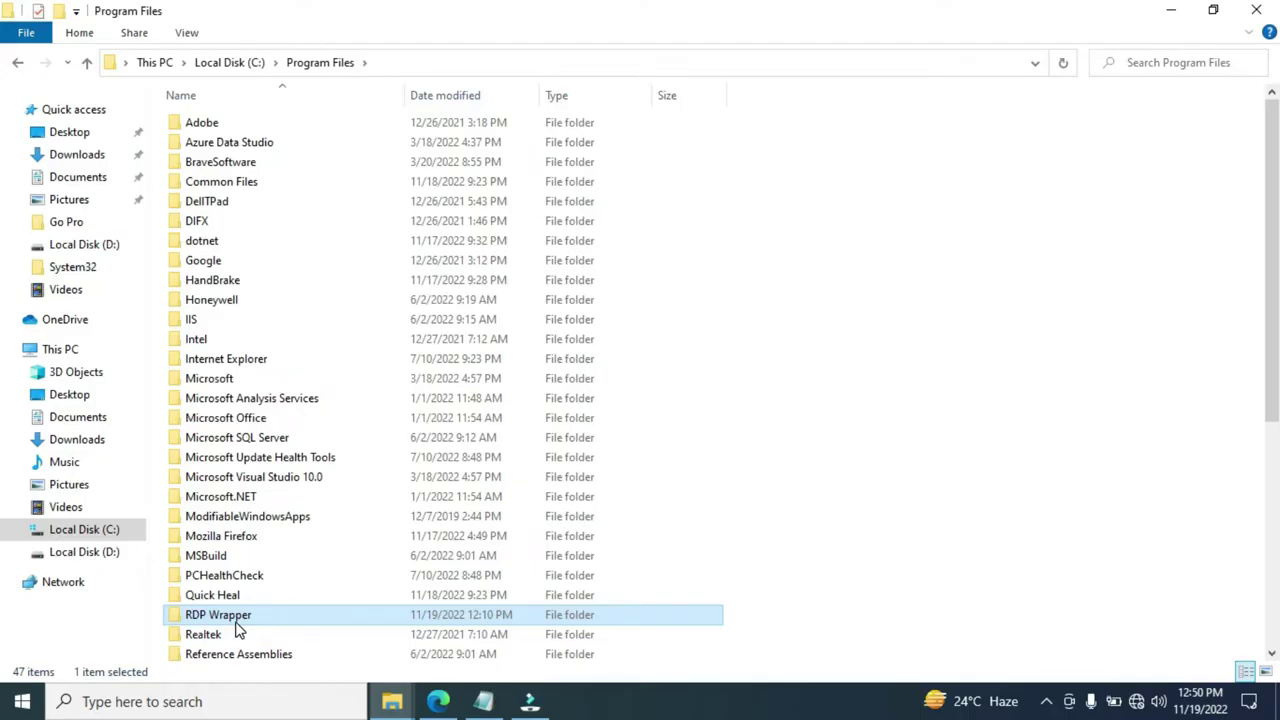
{"action": "double_click", "coordinate": [235, 621]}
{"action": "left_click_drag", "start_coordinate": [231, 200], "coordinate": [231, 103]}
{"action": "left_click", "coordinate": [266, 200]}
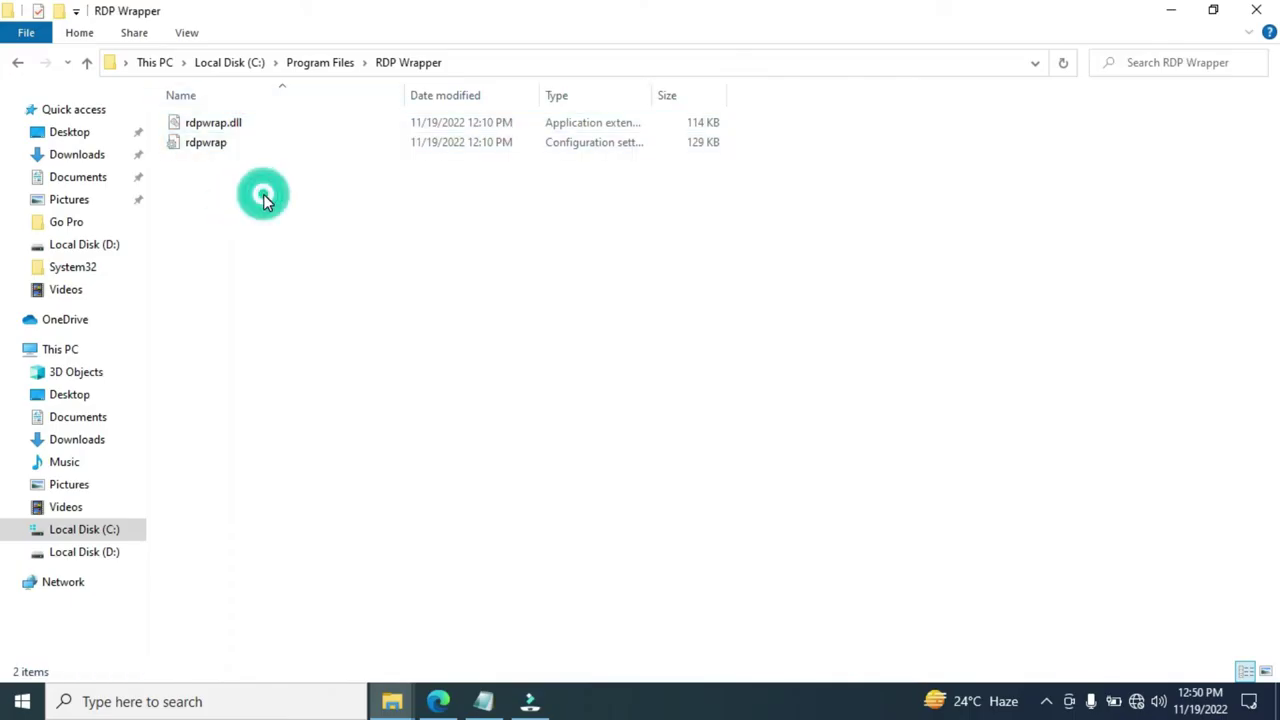
{"action": "left_click", "coordinate": [302, 152]}
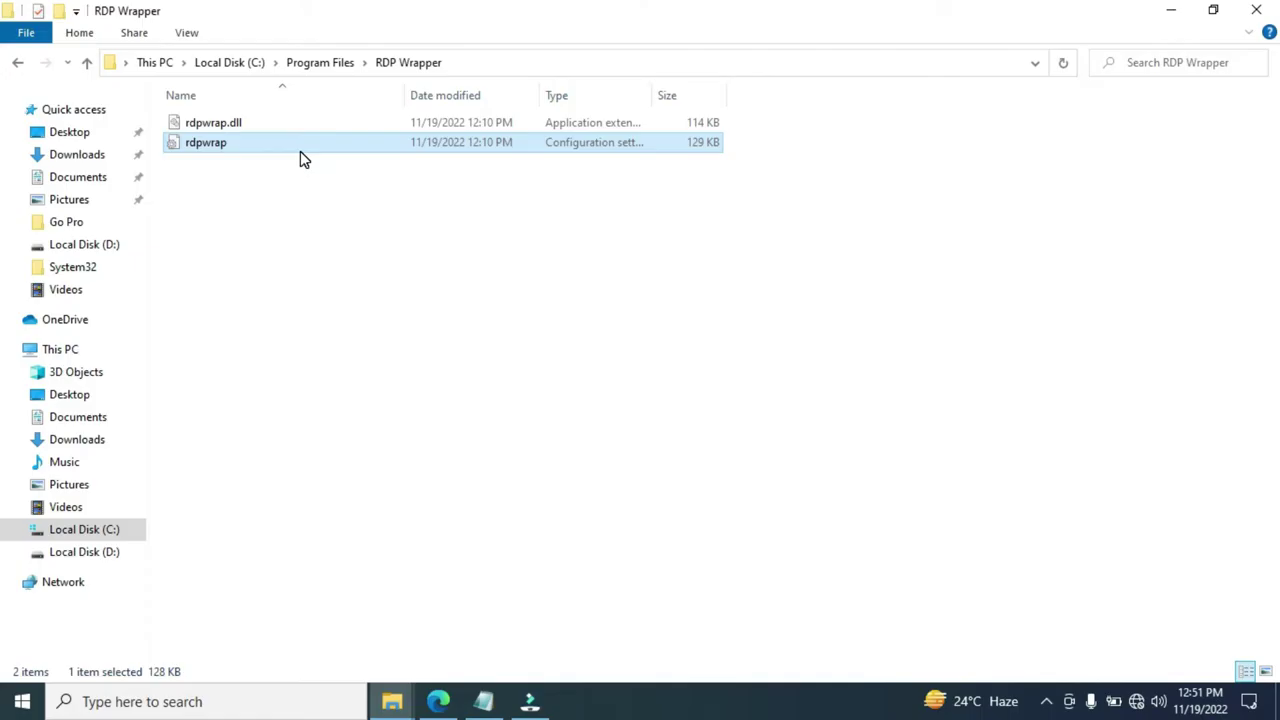
Launch Notepad as administrator from the Start search
{"action": "left_click", "coordinate": [262, 712]}
{"action": "type", "text": "notepad"}
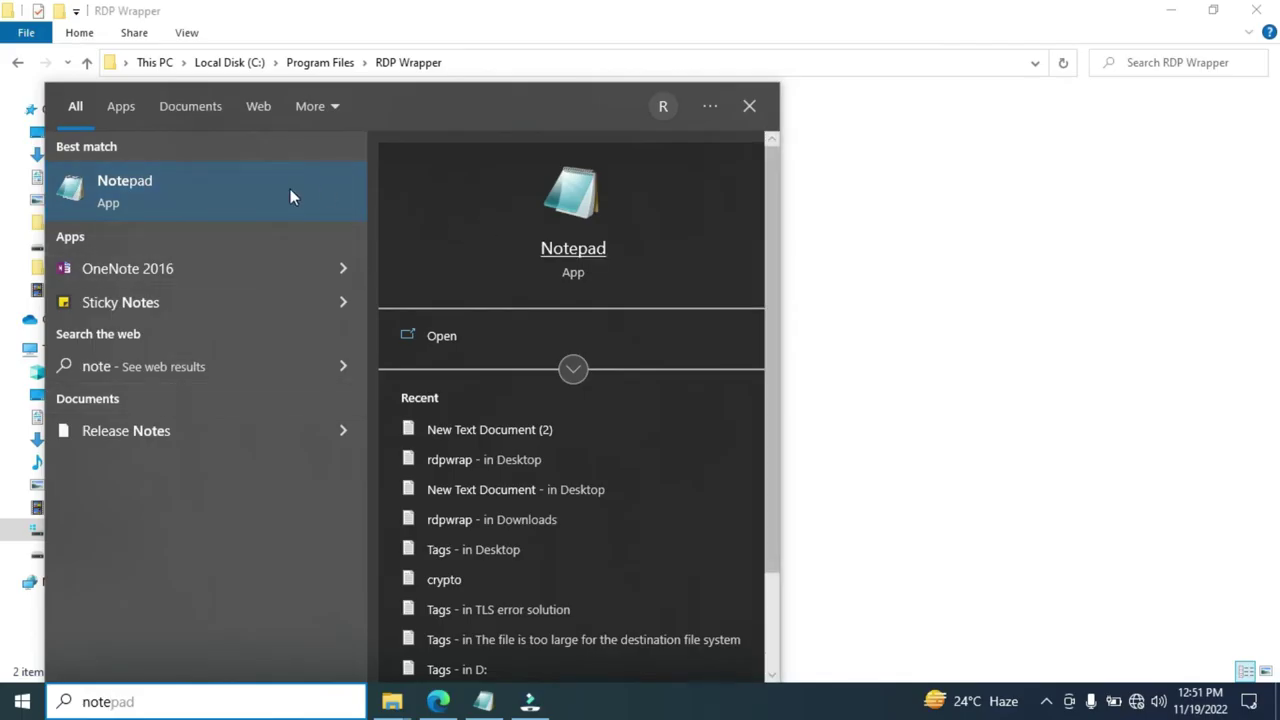
{"action": "right_click", "coordinate": [263, 195]}
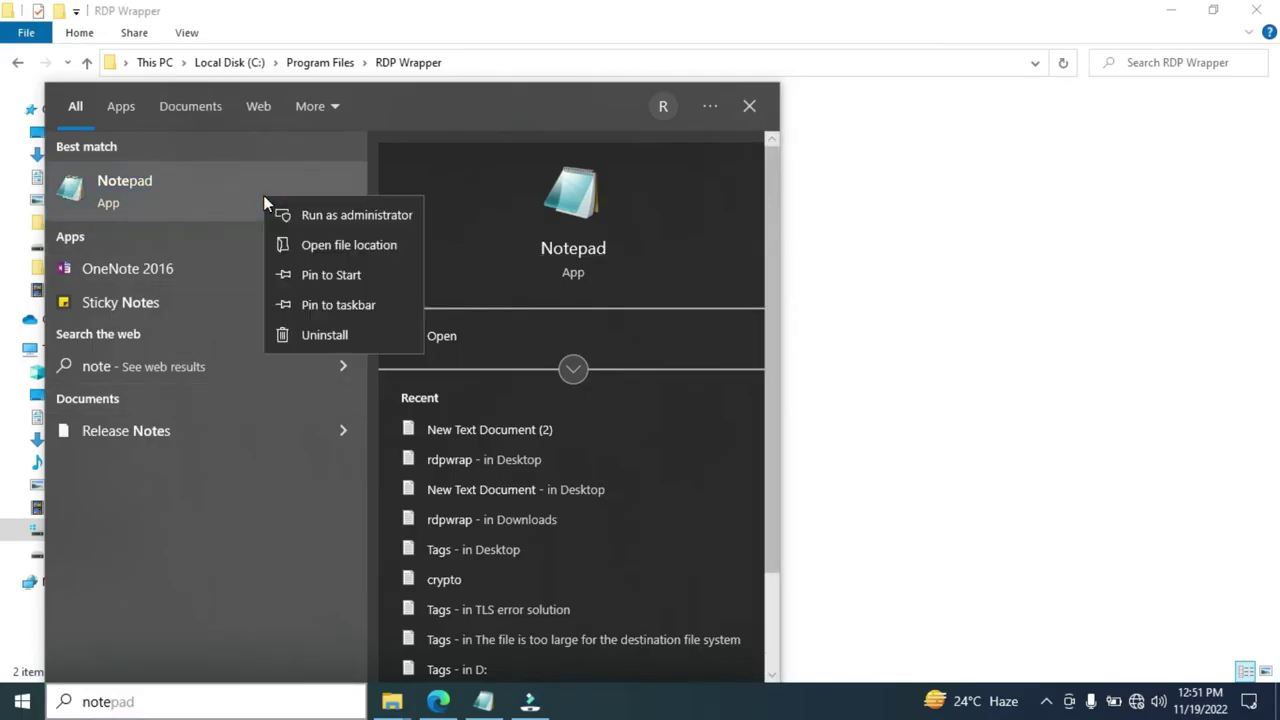
{"action": "left_click", "coordinate": [338, 214]}
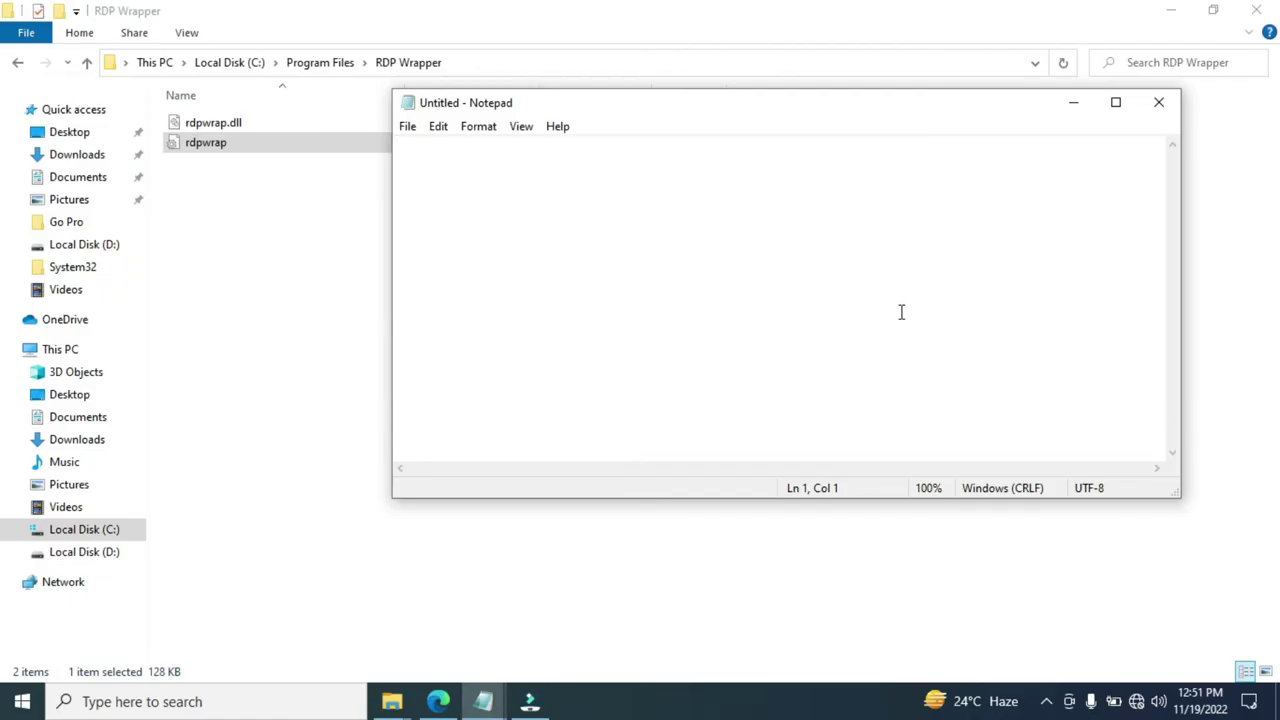
Open rdpwrap from C:\Program Files\RDP Wrapper using the All Files filter, and maximize Notepad
{"action": "left_click", "coordinate": [408, 132]}
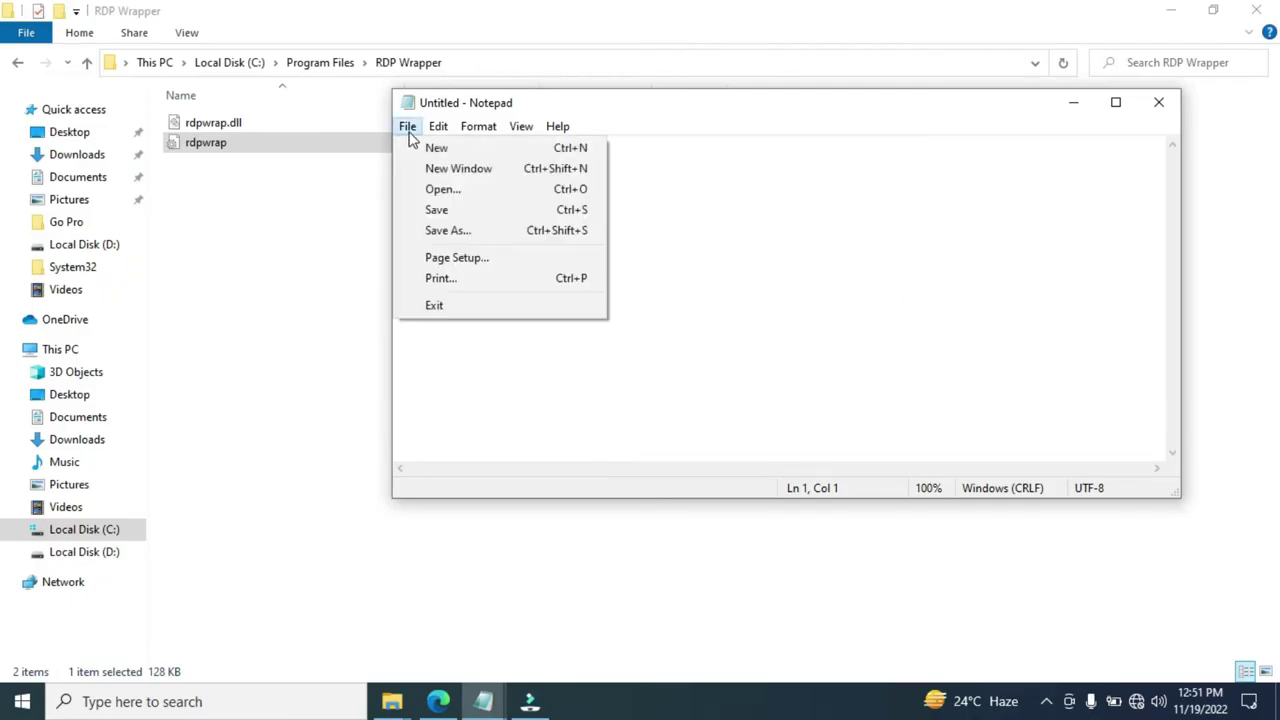
{"action": "left_click", "coordinate": [449, 192]}
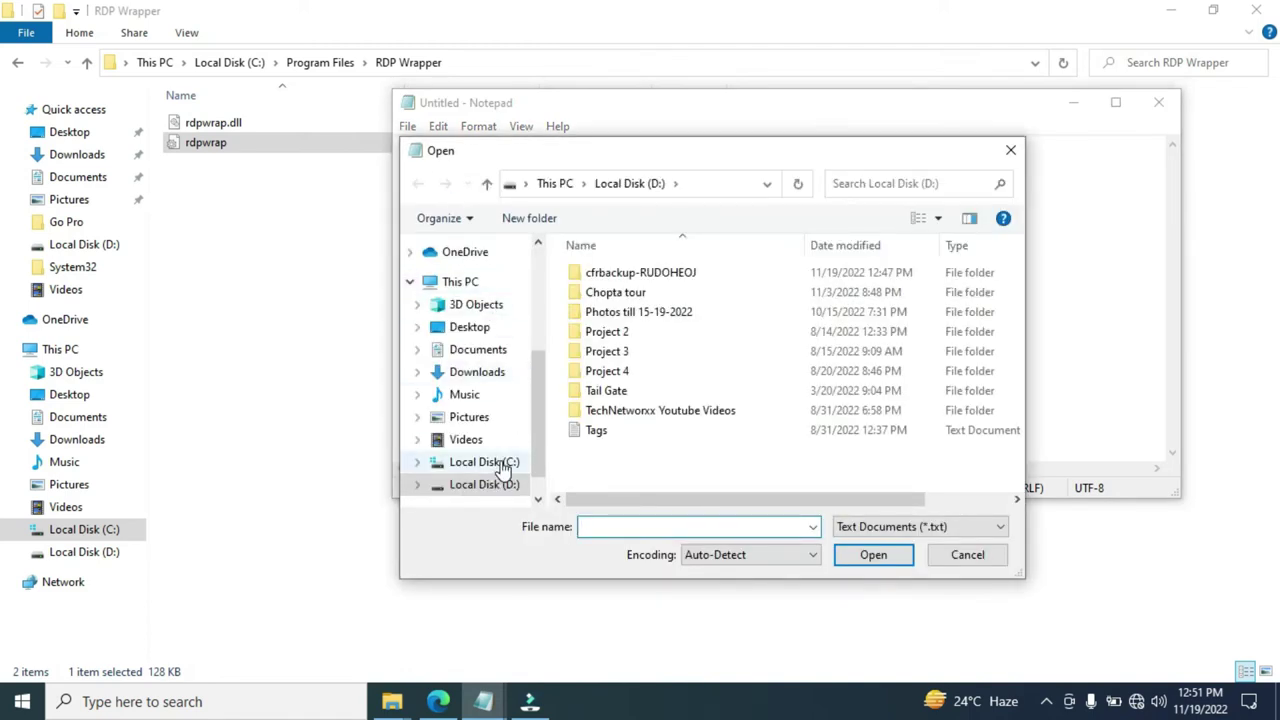
{"action": "left_click", "coordinate": [503, 464]}
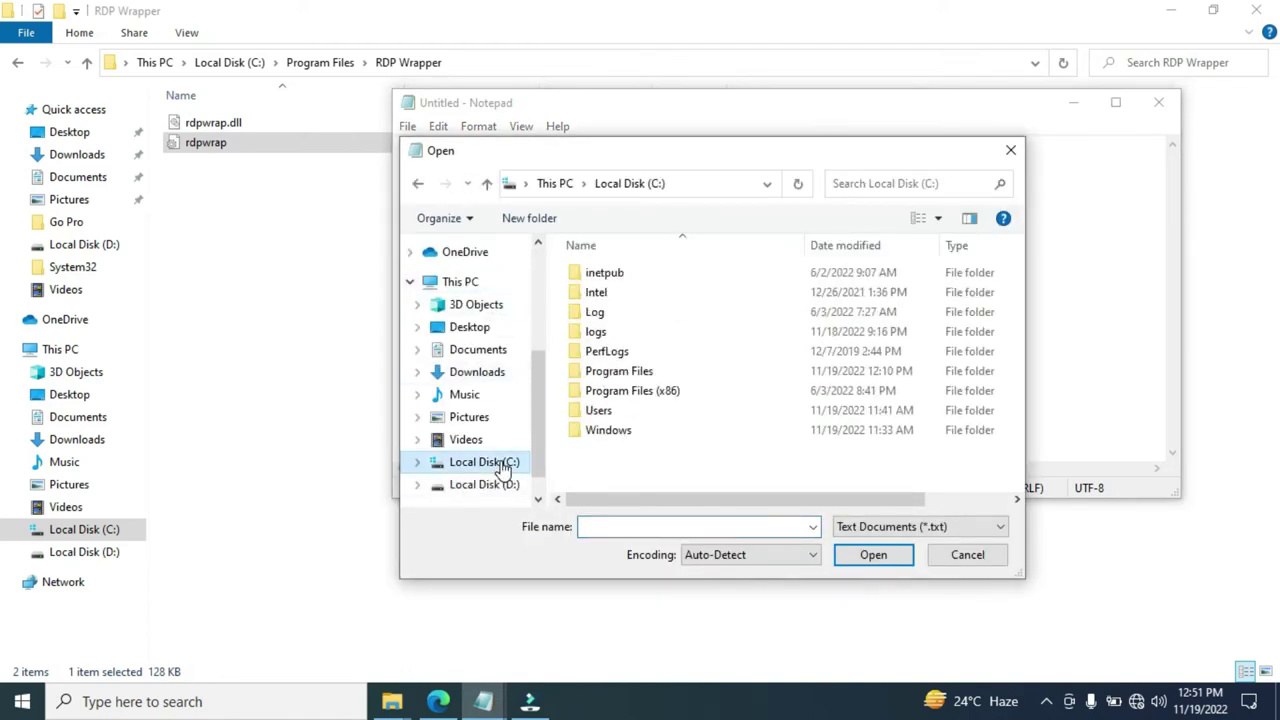
{"action": "double_click", "coordinate": [671, 371]}
{"action": "left_click_drag", "start_coordinate": [1015, 272], "coordinate": [1018, 368]}
{"action": "double_click", "coordinate": [633, 370]}
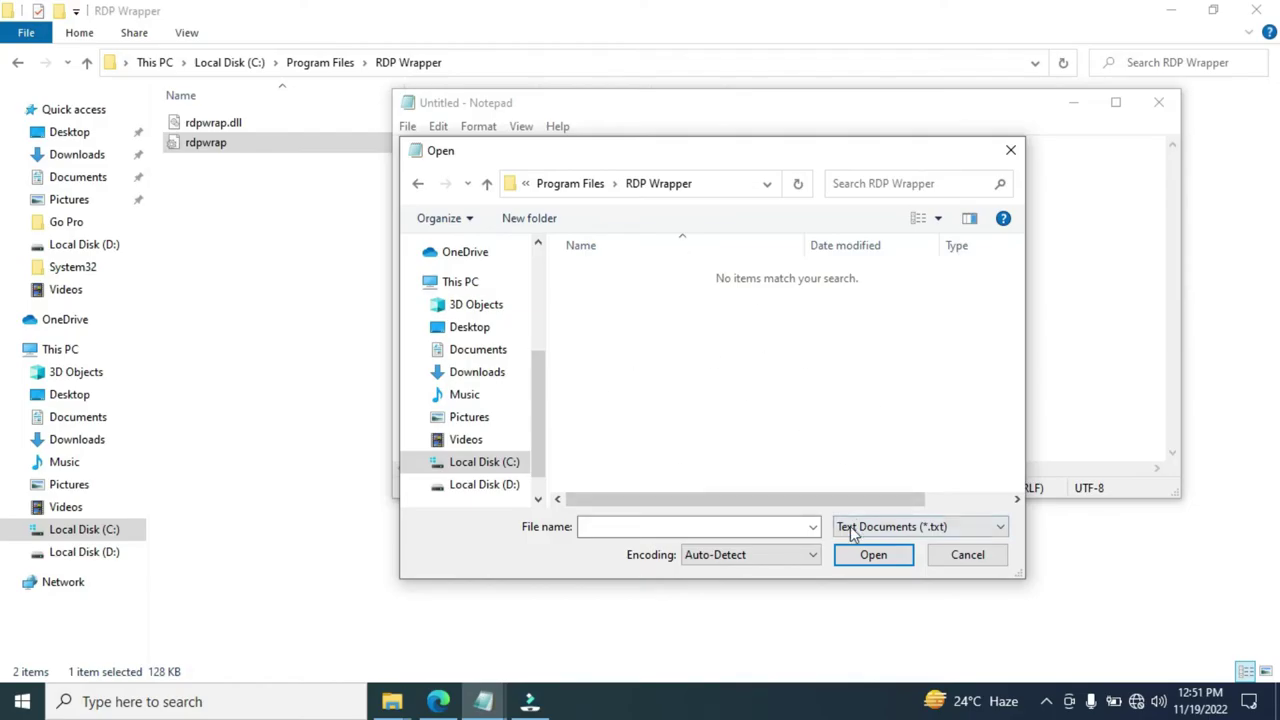
{"action": "left_click", "coordinate": [942, 530]}
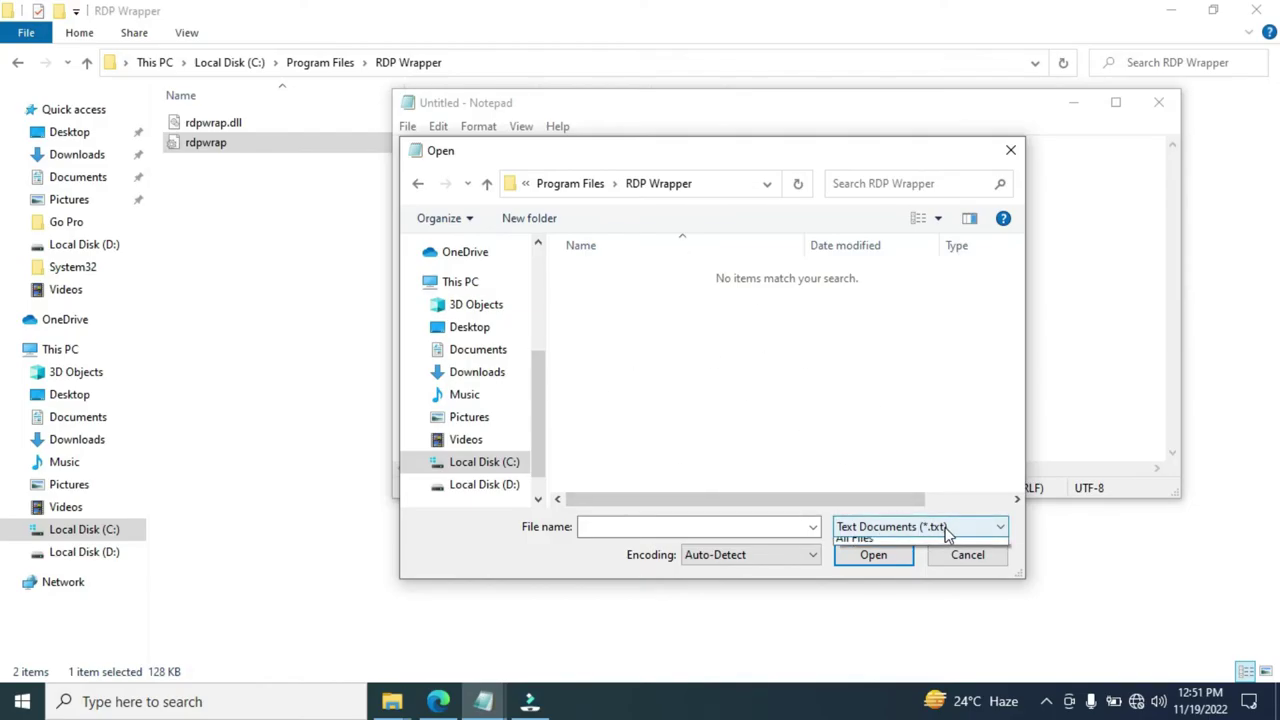
{"action": "left_click", "coordinate": [895, 562]}
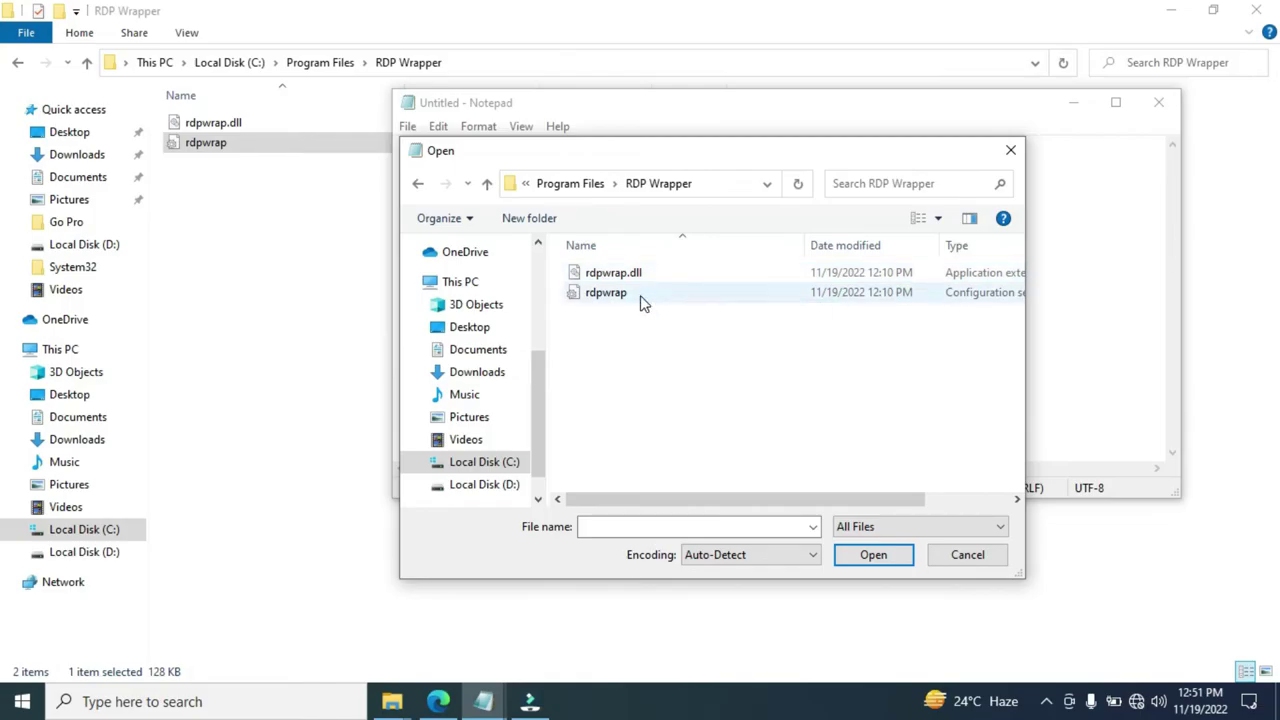
{"action": "left_click", "coordinate": [640, 300]}
{"action": "left_click", "coordinate": [873, 563]}
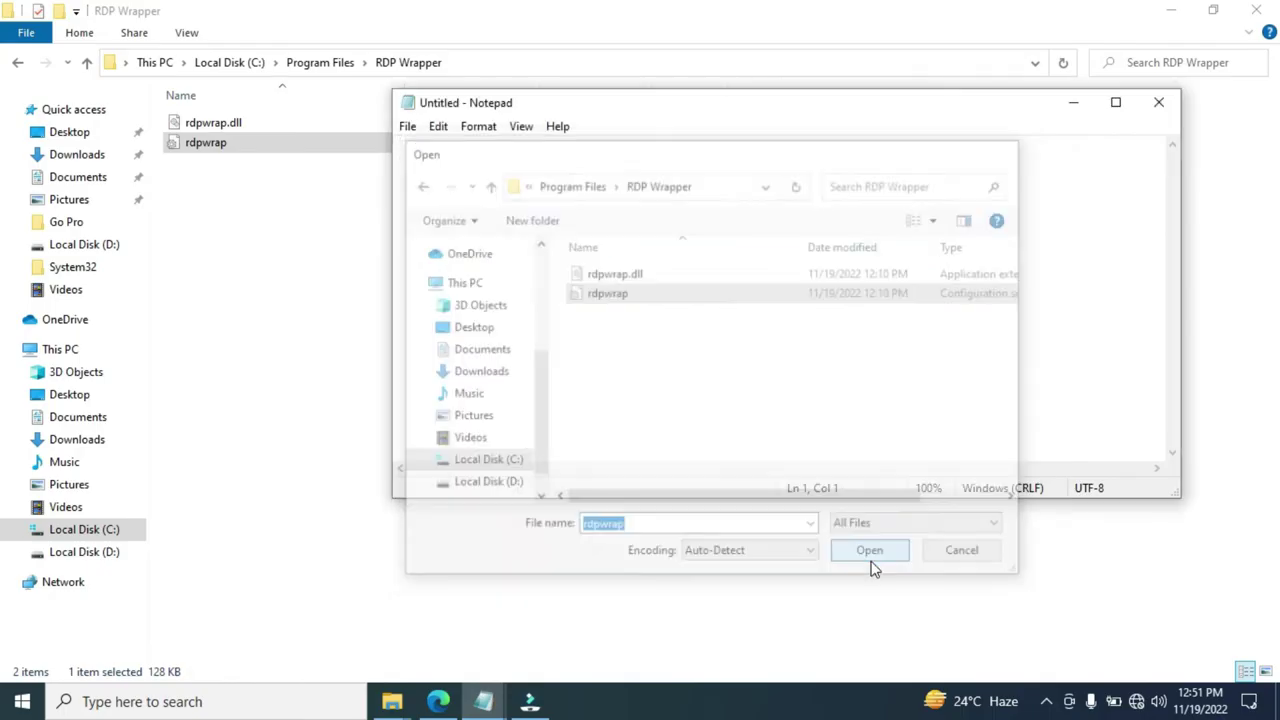
{"action": "left_click", "coordinate": [1110, 106]}
{"action": "left_click", "coordinate": [863, 244]}
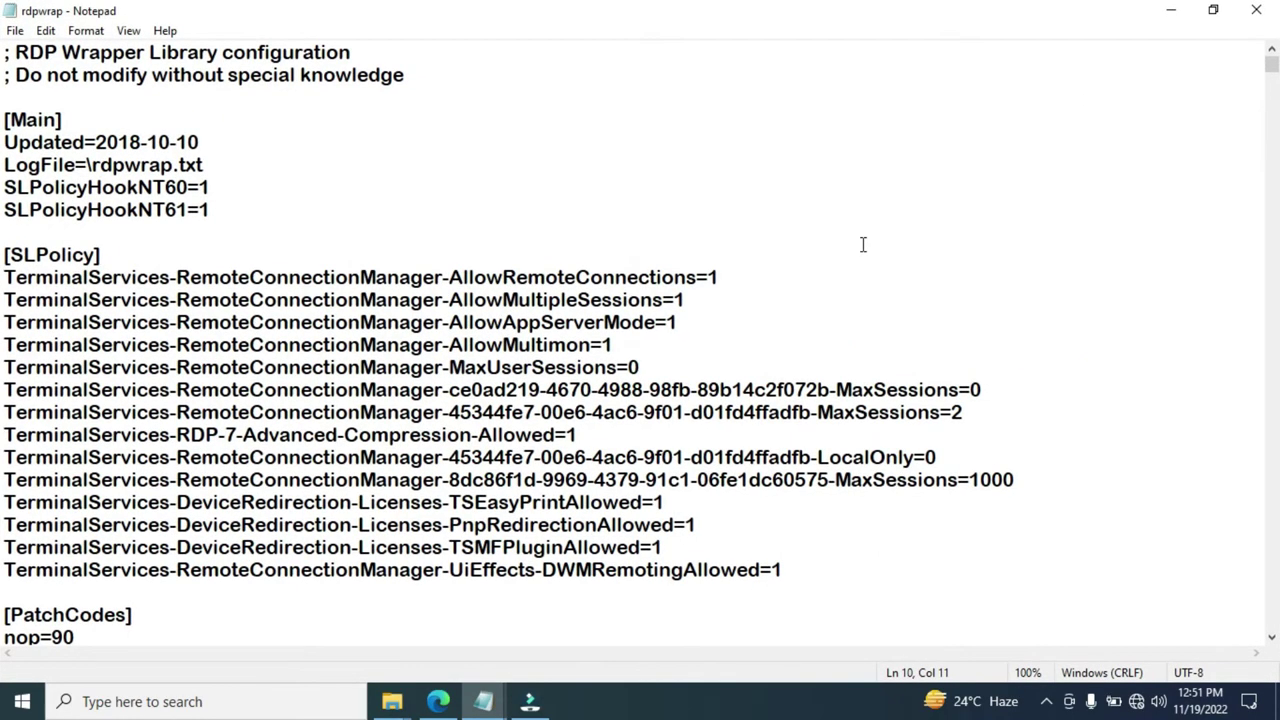
Erase the old rdpwrap text, then open the updated rdpwrap file from the desktop and select all of it
{"action": "key", "text": "ctrl+a"}
{"action": "key", "text": "Delete"}
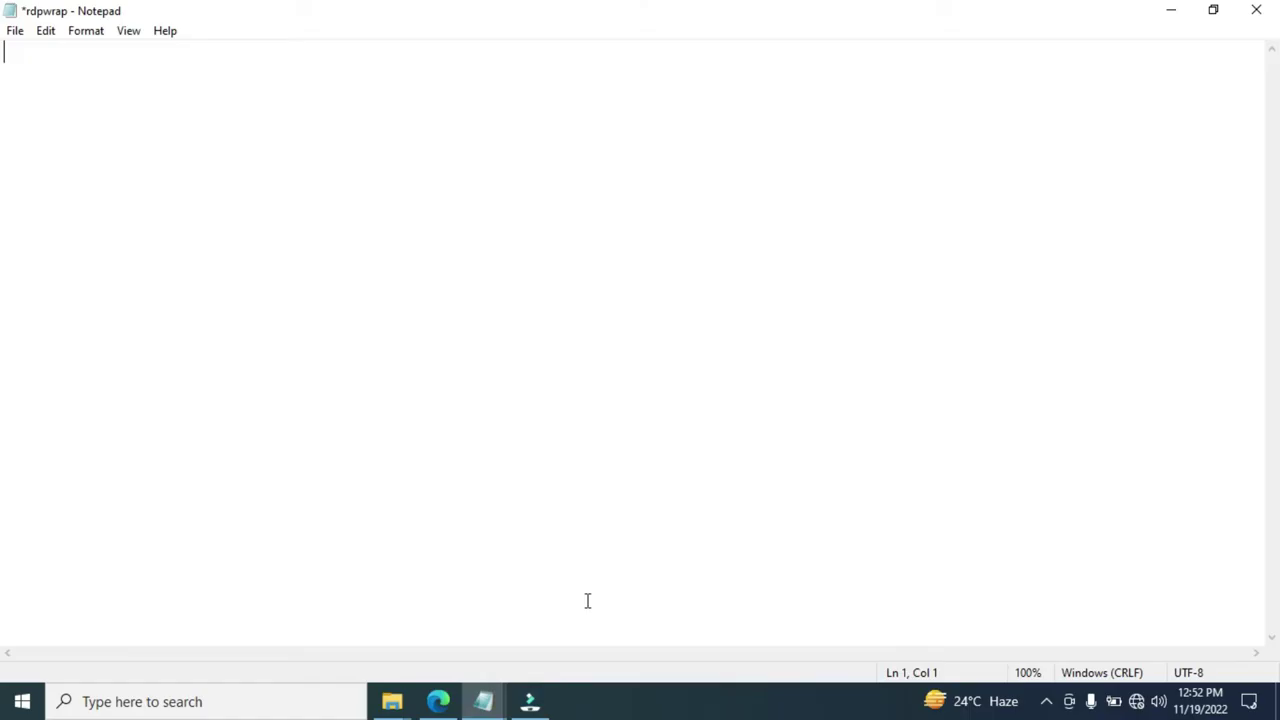
{"action": "mouse_move", "coordinate": [487, 705]}
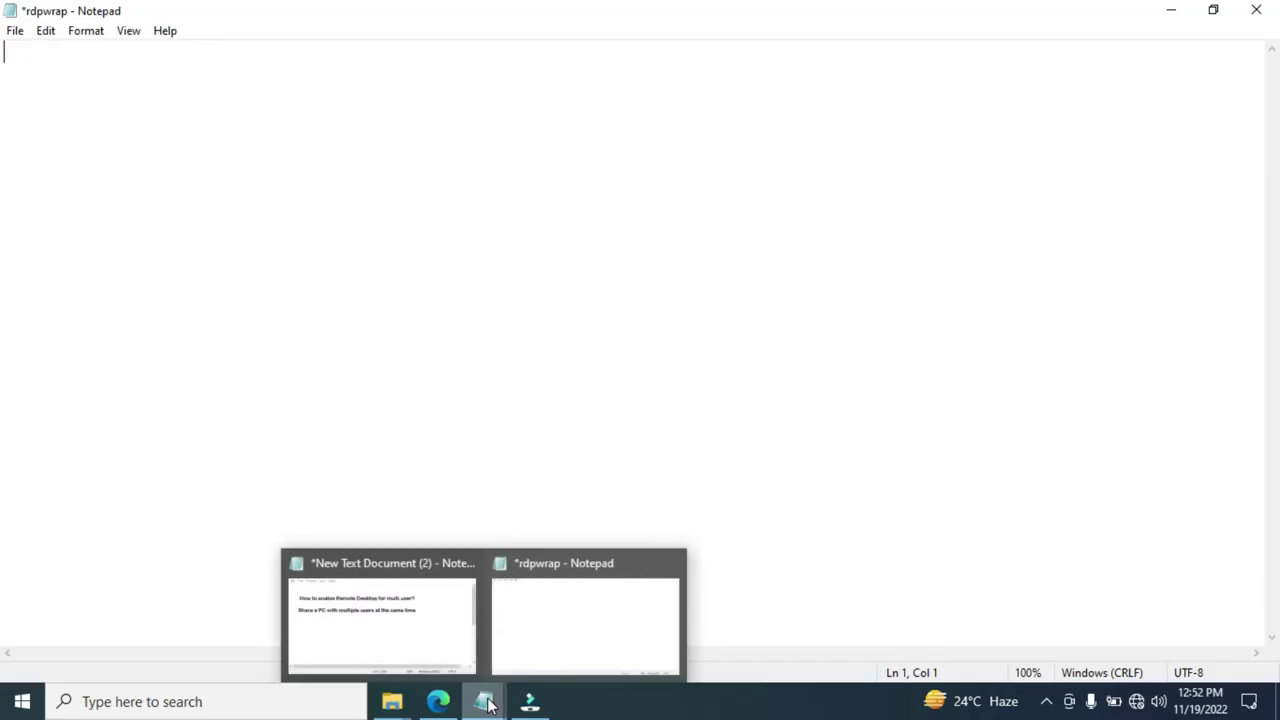
{"action": "left_click", "coordinate": [585, 625]}
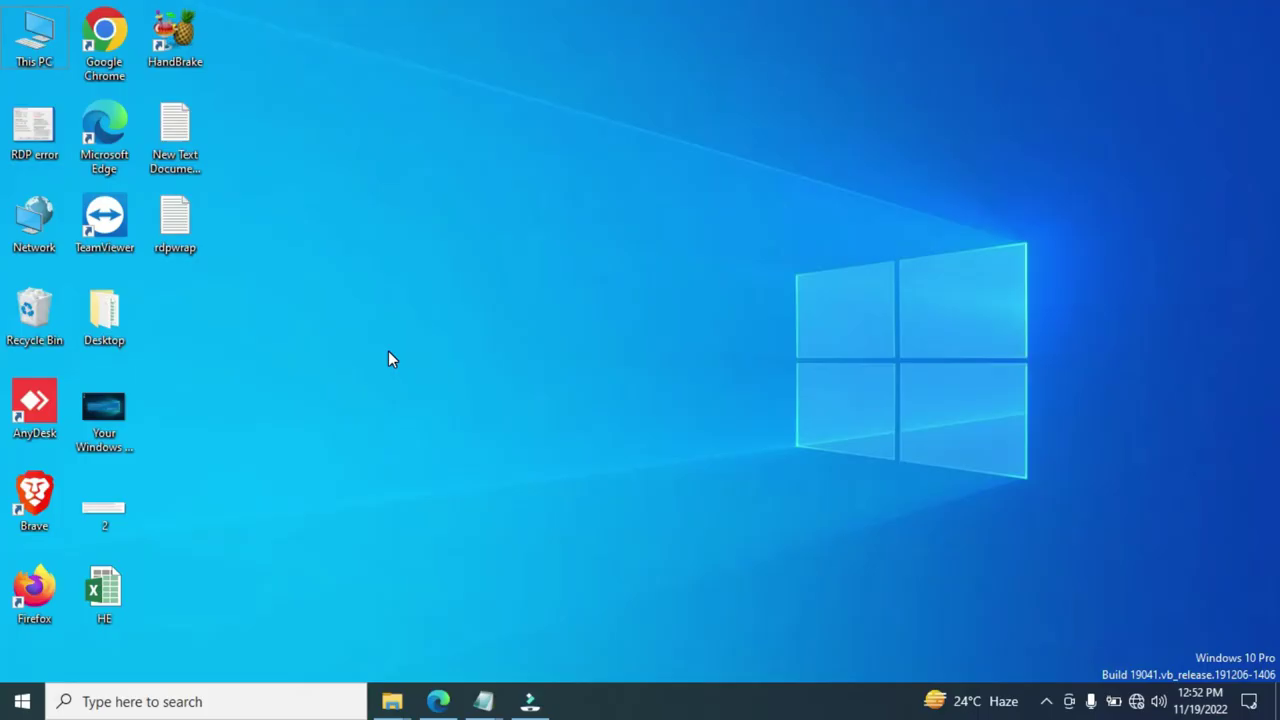
{"action": "double_click", "coordinate": [185, 148]}
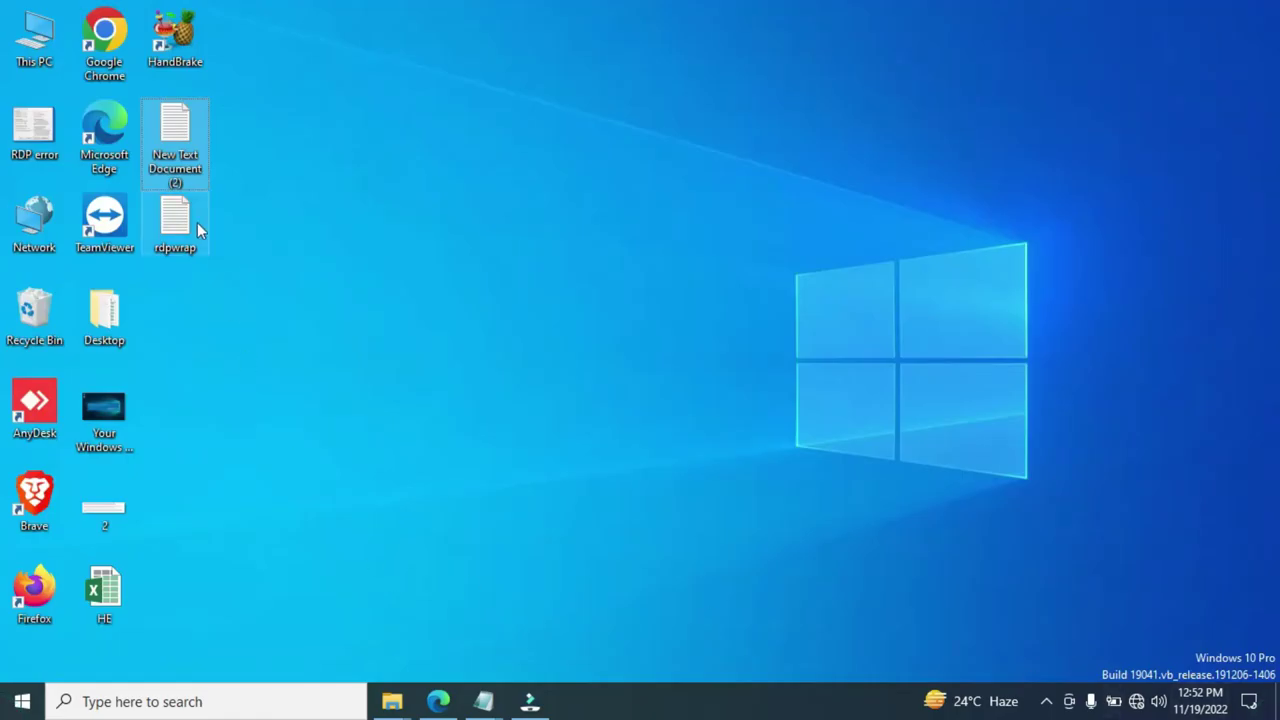
{"action": "double_click", "coordinate": [176, 223]}
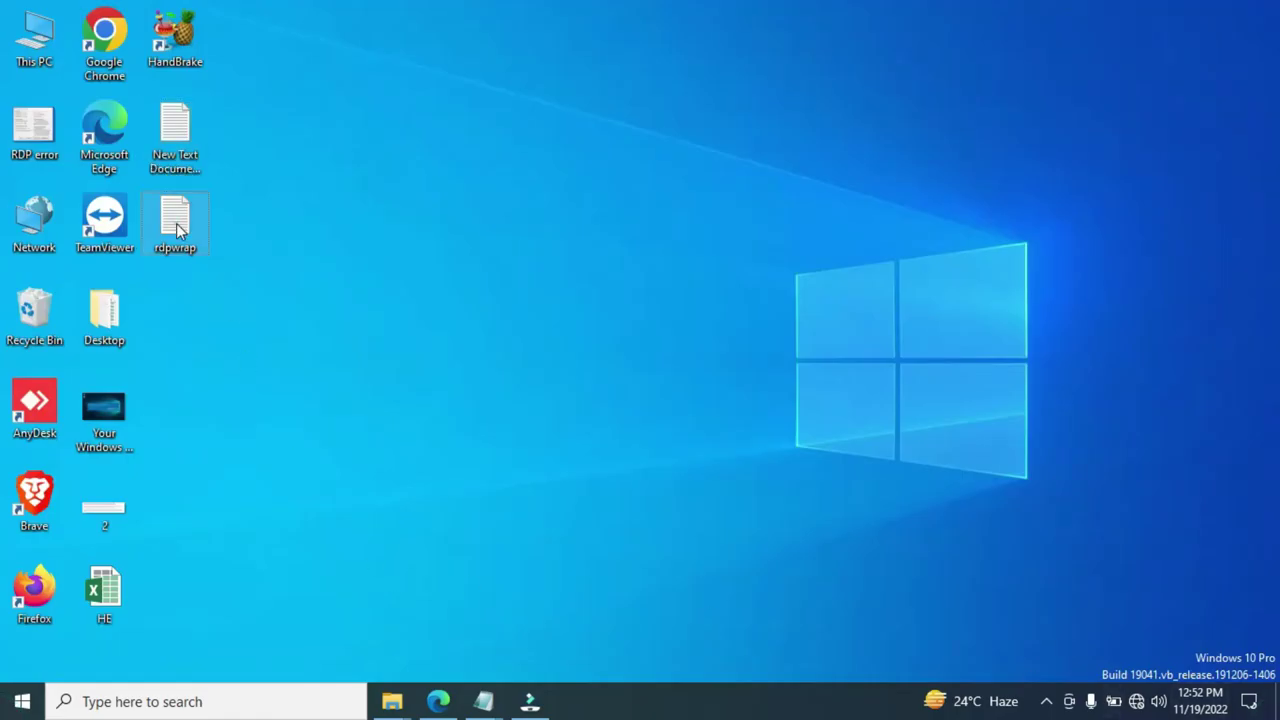
{"action": "left_click", "coordinate": [1112, 103]}
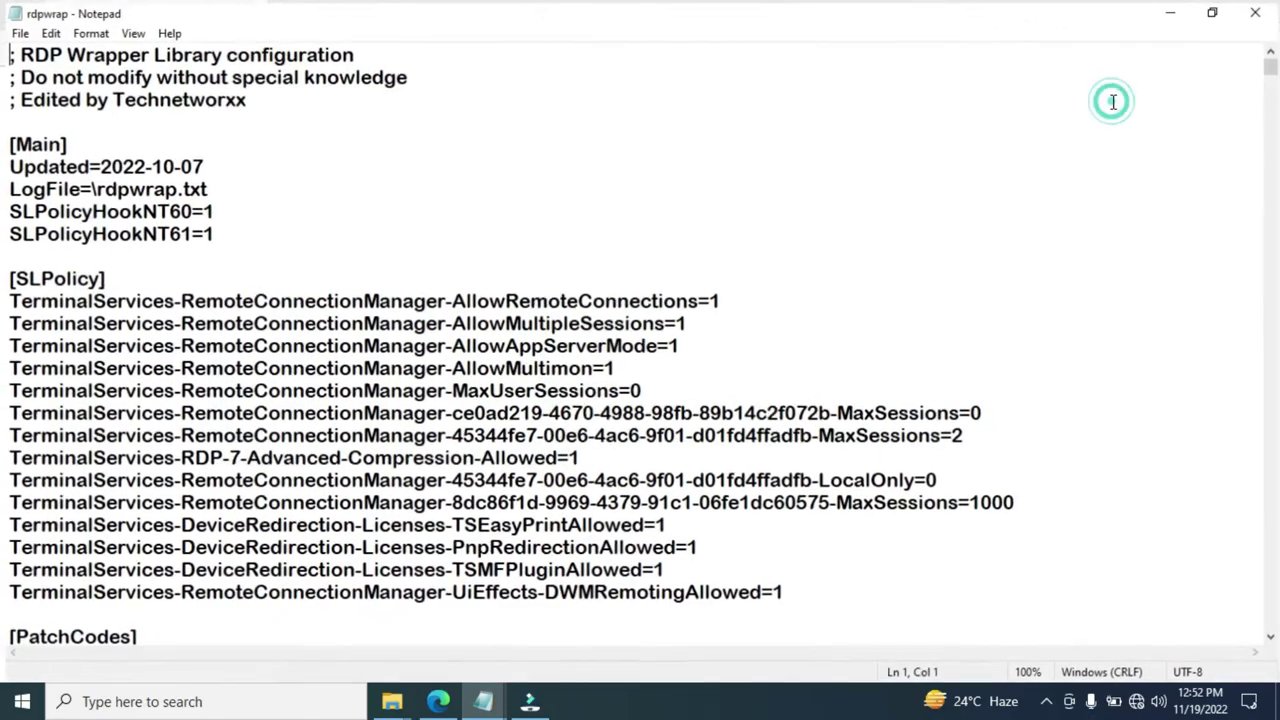
{"action": "left_click", "coordinate": [829, 254]}
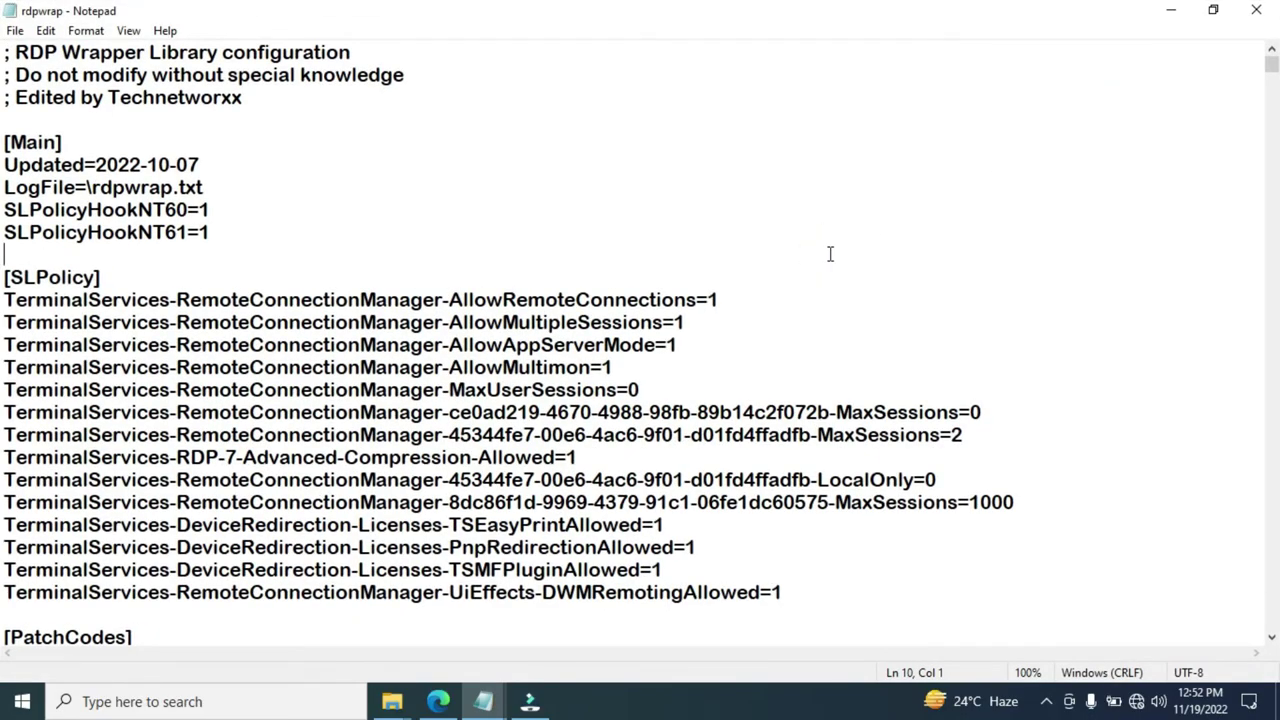
{"action": "key", "text": "ctrl+a"}
Paste the updated configuration into the emptied rdpwrap file, save it, and close the windows
{"action": "left_click", "coordinate": [485, 700]}
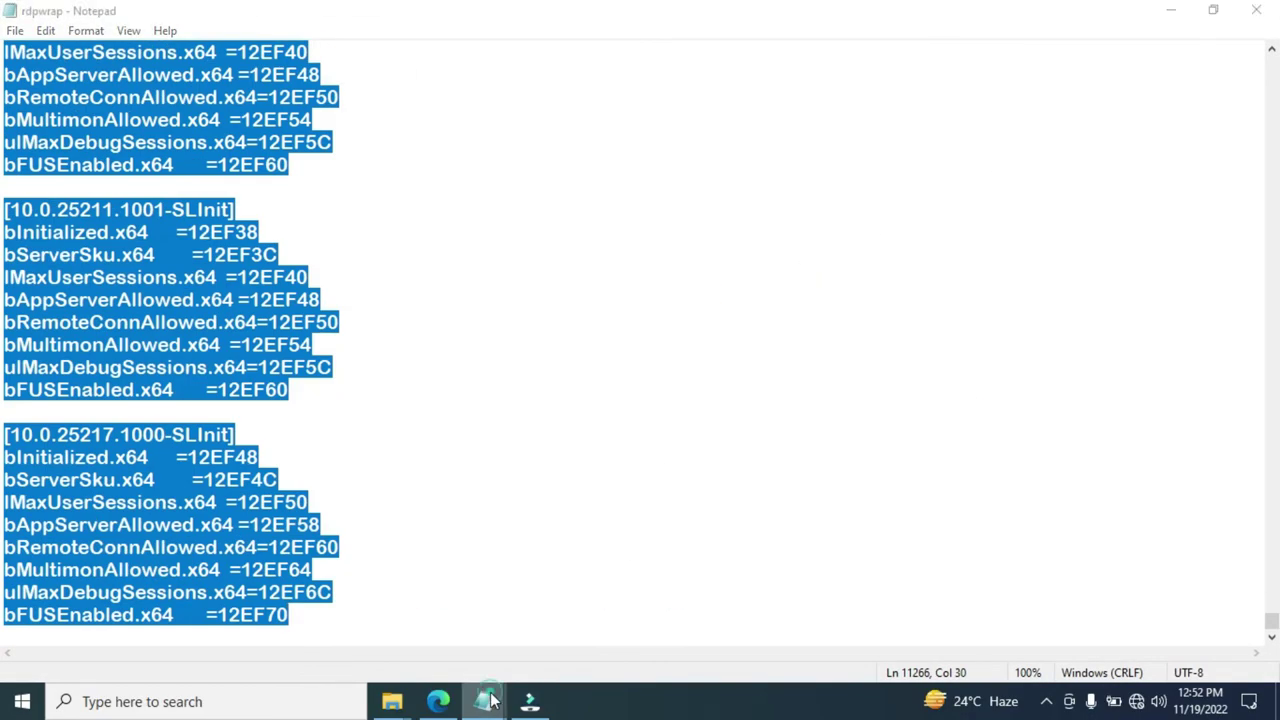
{"action": "left_click", "coordinate": [495, 630]}
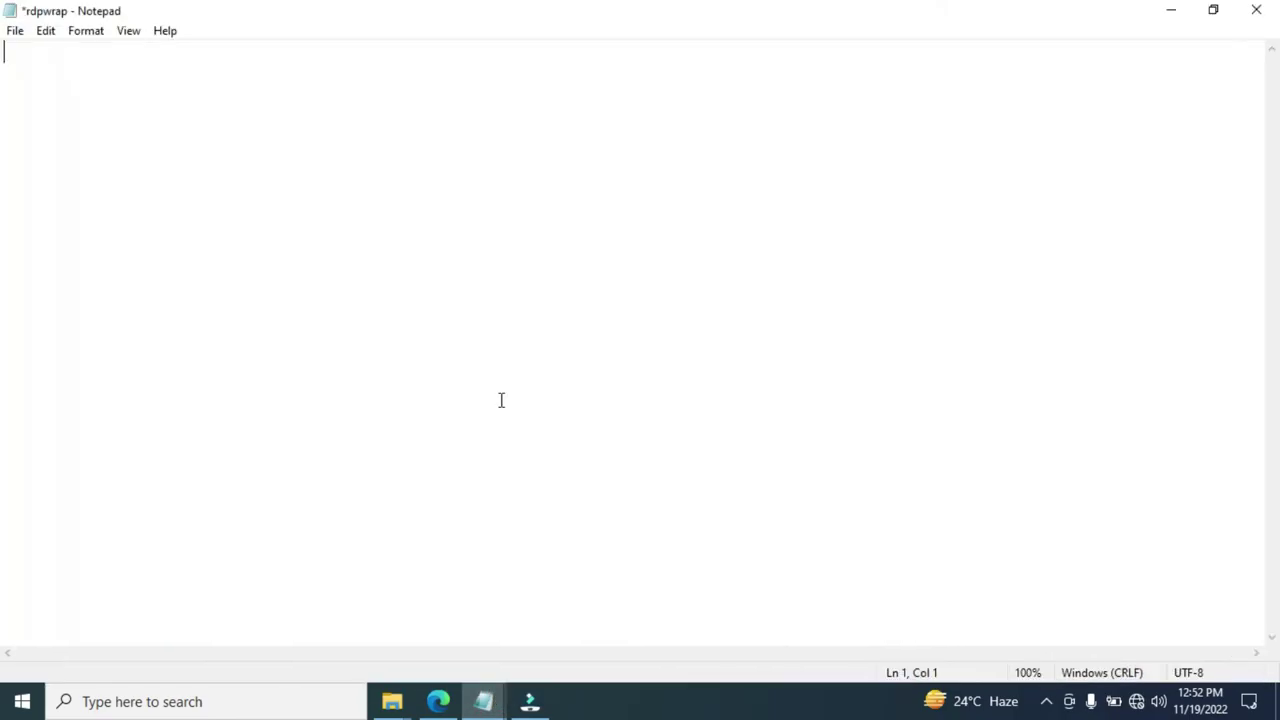
{"action": "key", "text": "ctrl+v"}
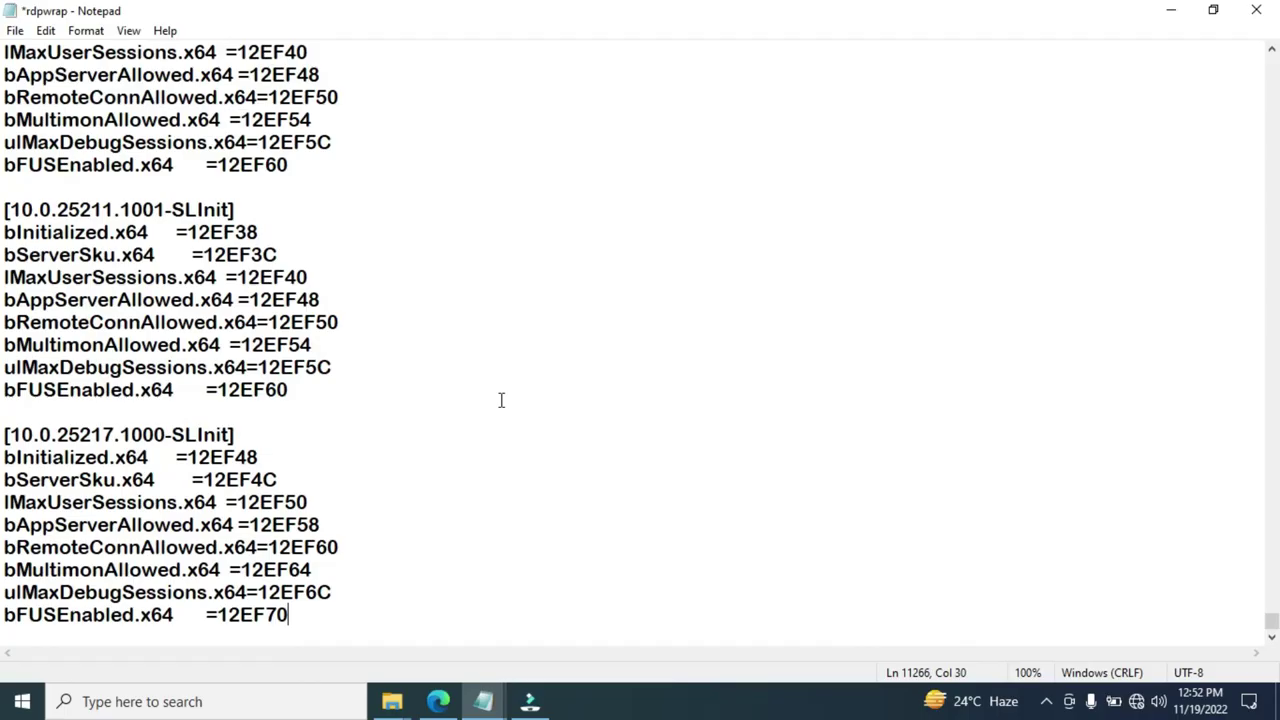
{"action": "left_click", "coordinate": [16, 31]}
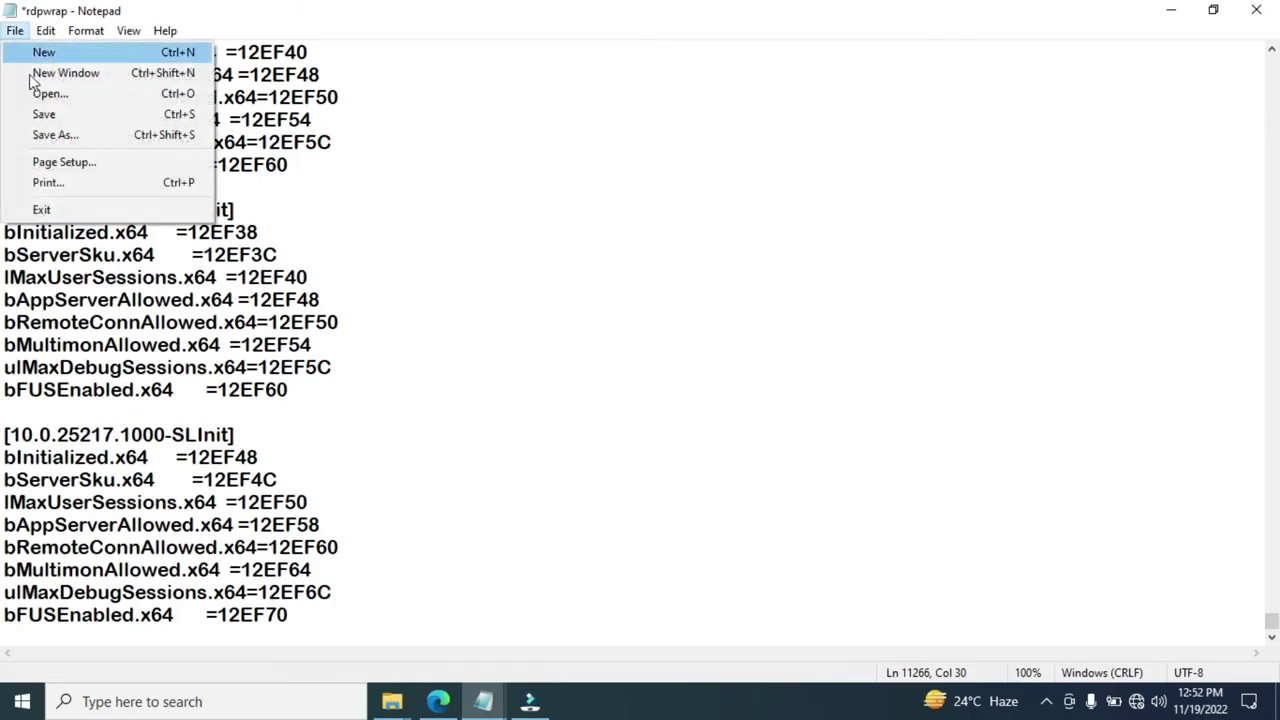
{"action": "left_click", "coordinate": [46, 116]}
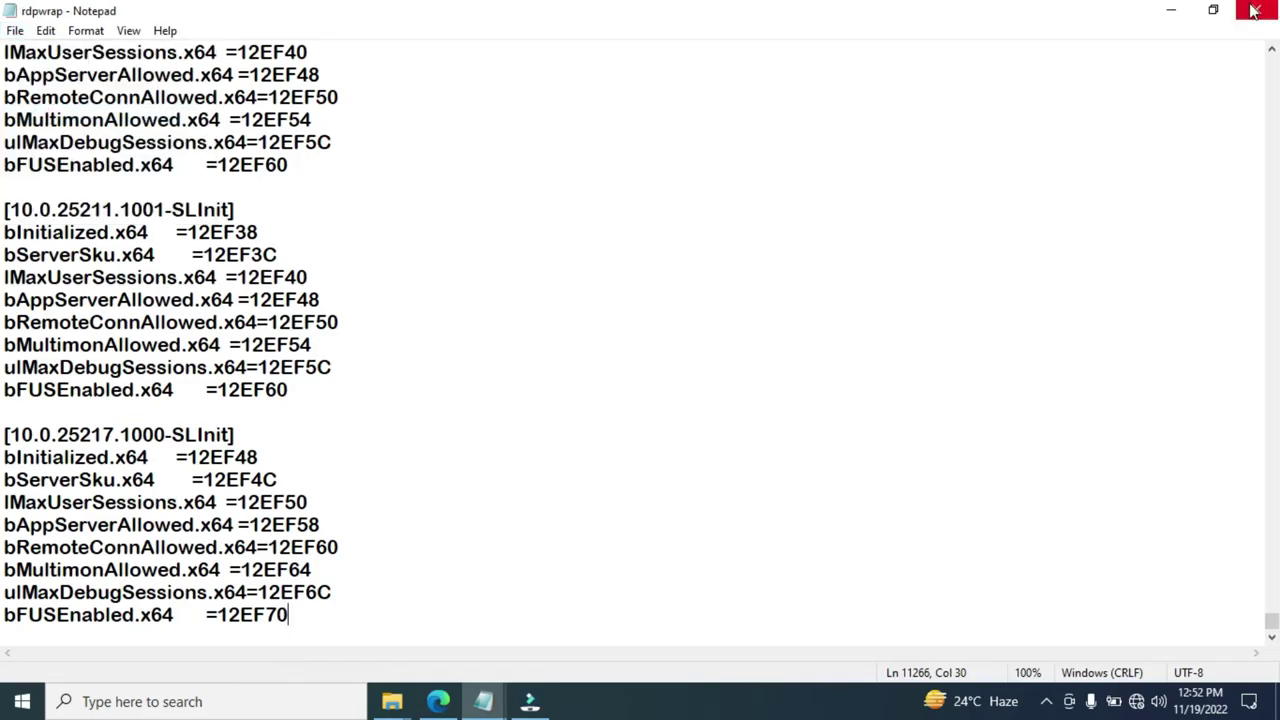
{"action": "key", "text": "ctrl+a"}
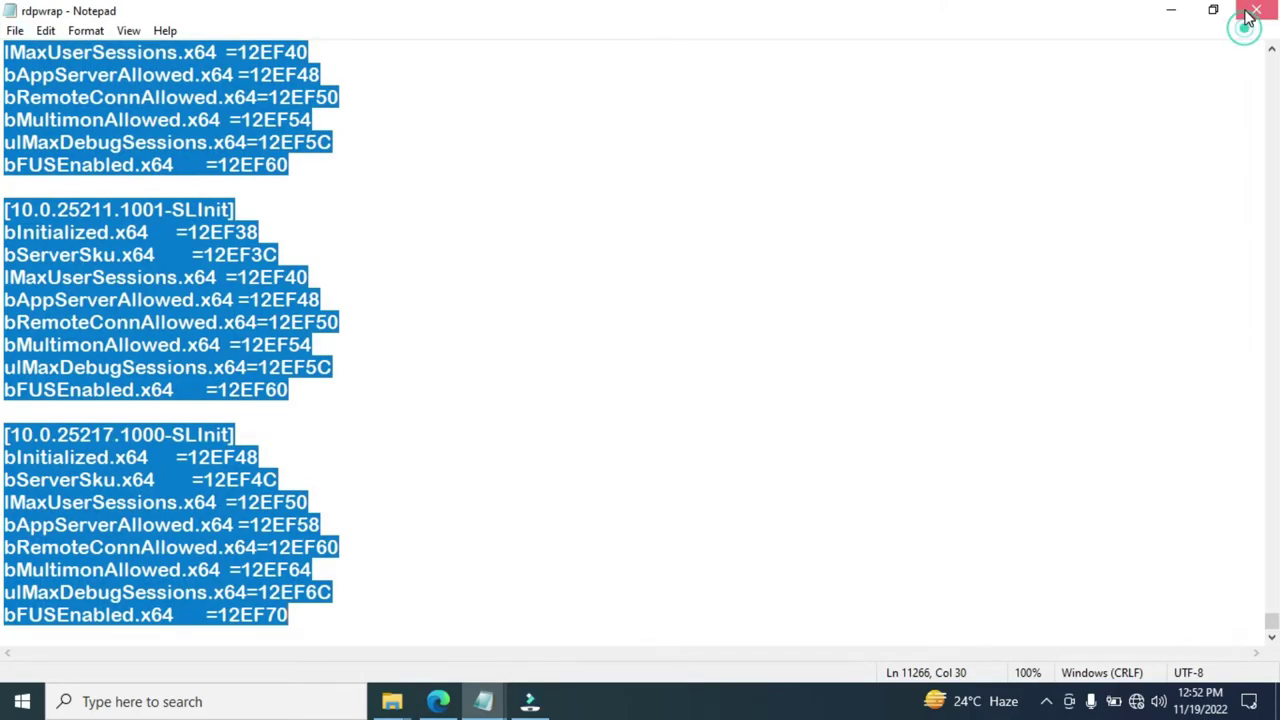
{"action": "left_click", "coordinate": [1253, 10]}
{"action": "left_click", "coordinate": [1174, 12]}
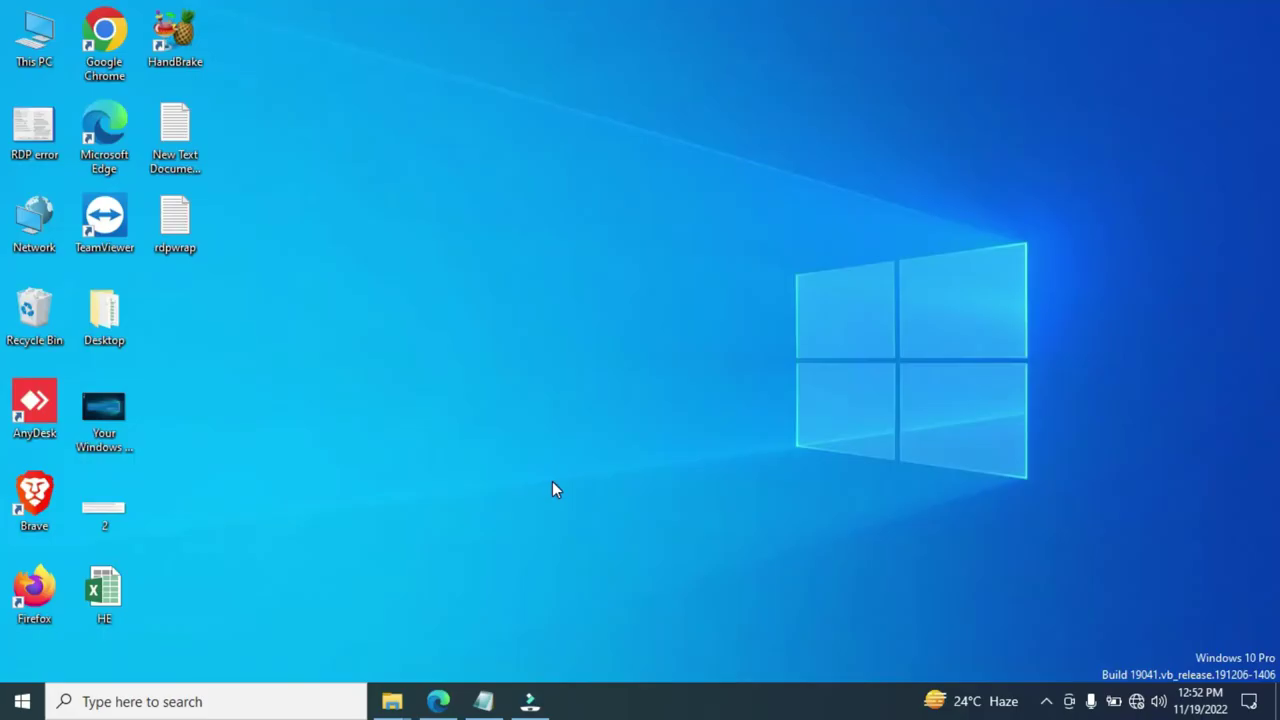
Relaunch RDPConf from the Downloads folder to confirm the build is now fully supported
{"action": "mouse_move", "coordinate": [392, 710]}
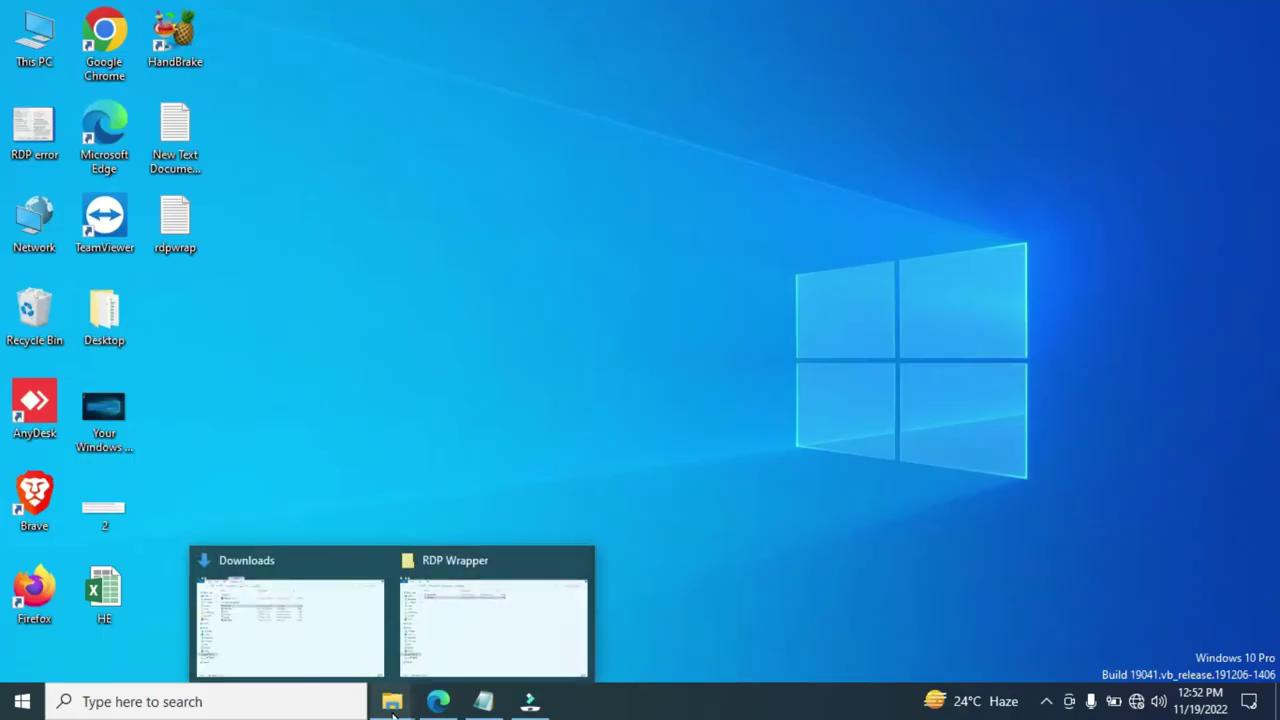
{"action": "left_click", "coordinate": [294, 648]}
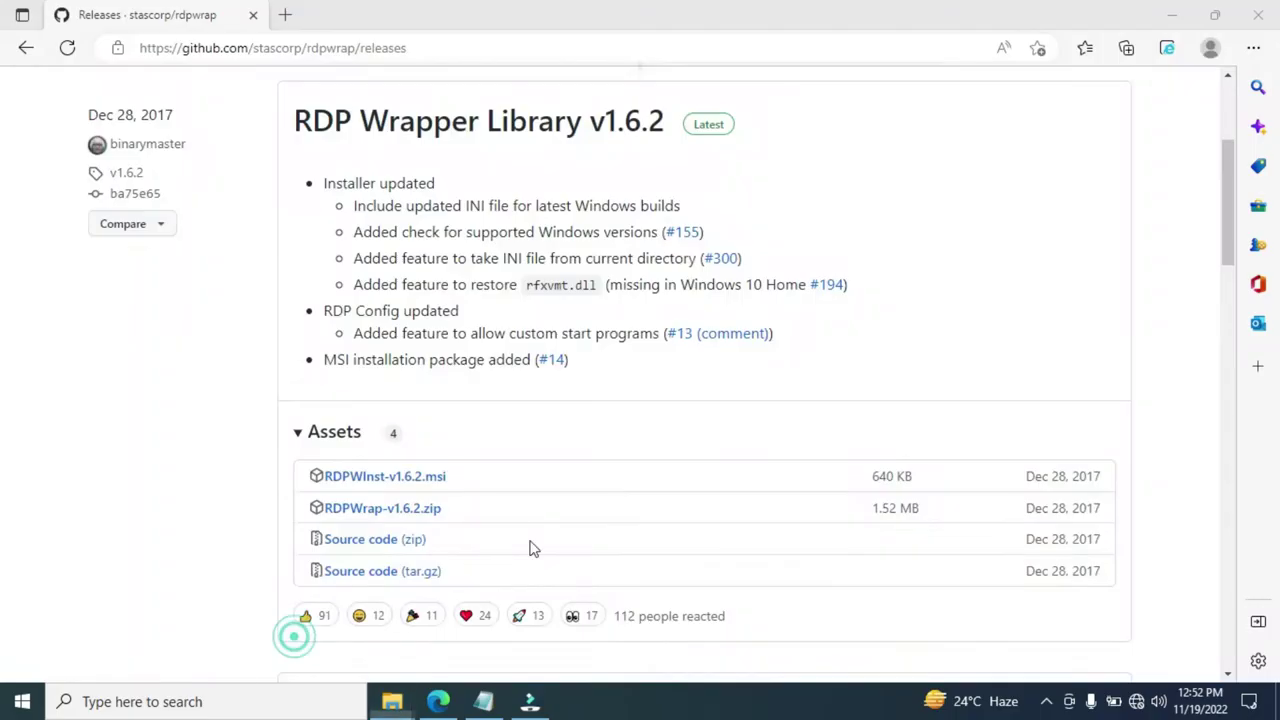
{"action": "double_click", "coordinate": [237, 200]}
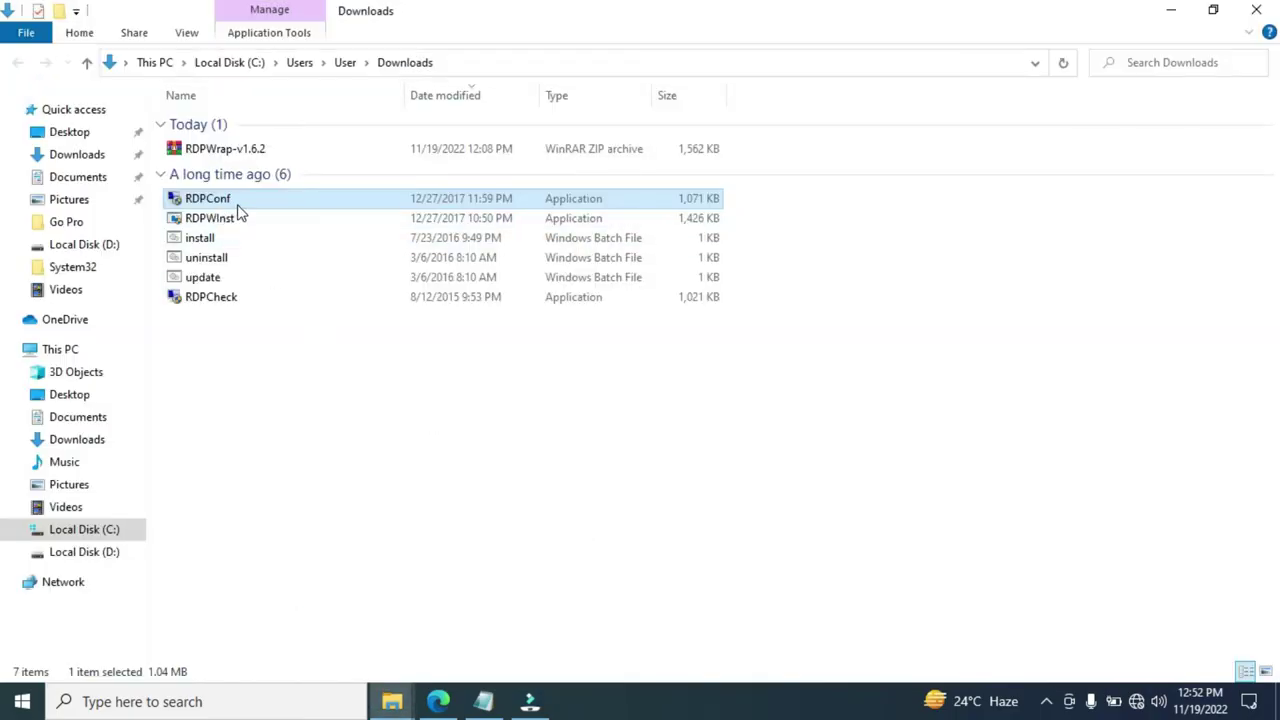
{"action": "right_click", "coordinate": [240, 201]}
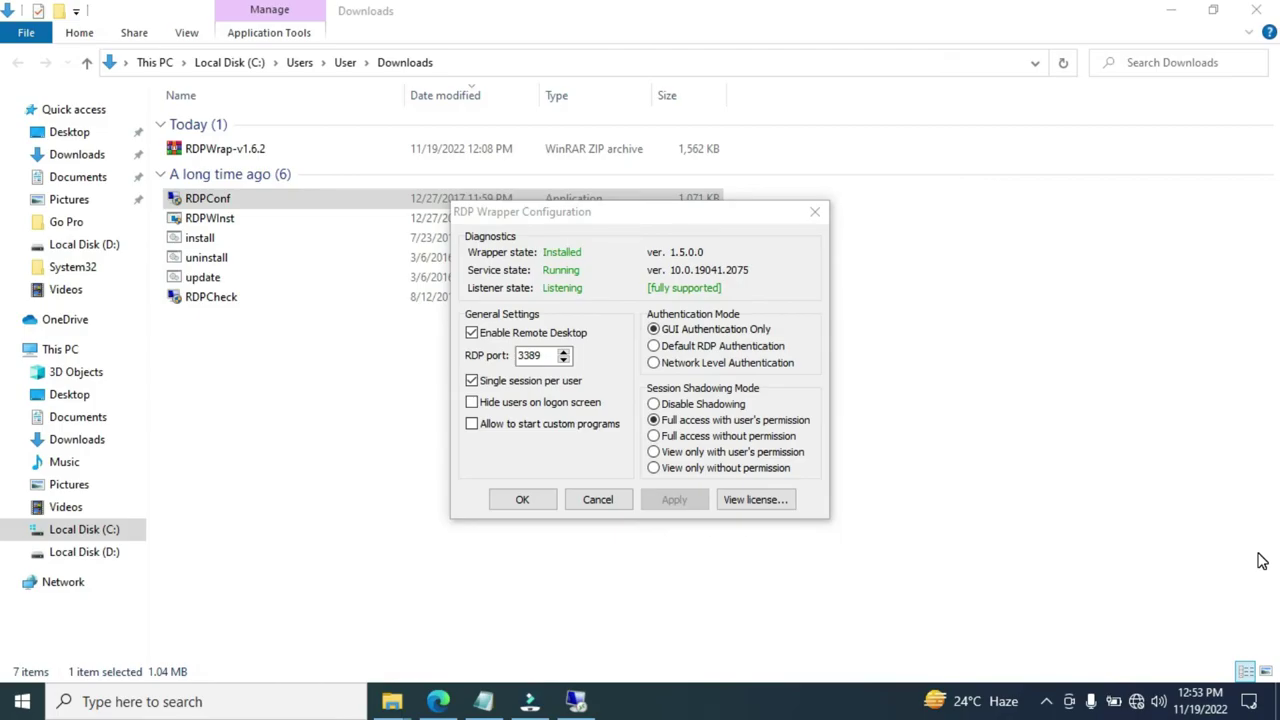
Open Computer Management via the 'com' search and list the accounts under Local Users and Groups > Users
{"action": "left_click", "coordinate": [167, 704]}
{"action": "type", "text": "com"}
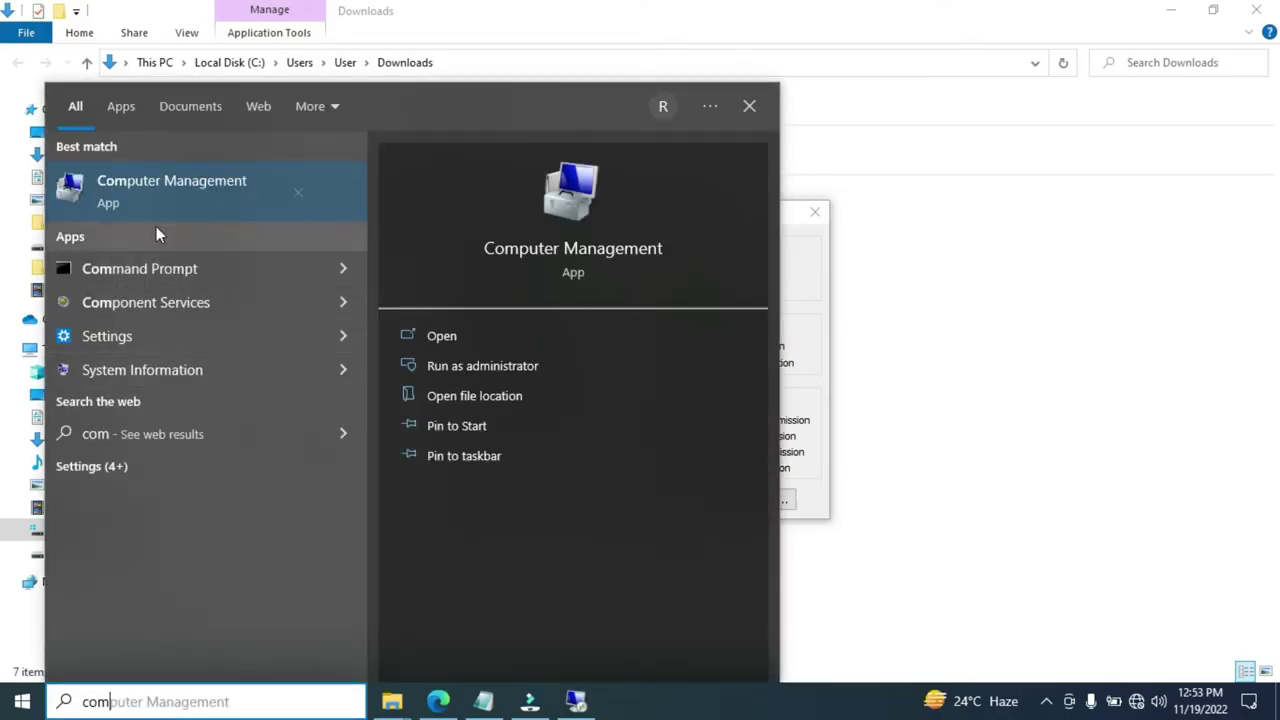
{"action": "left_click", "coordinate": [229, 192]}
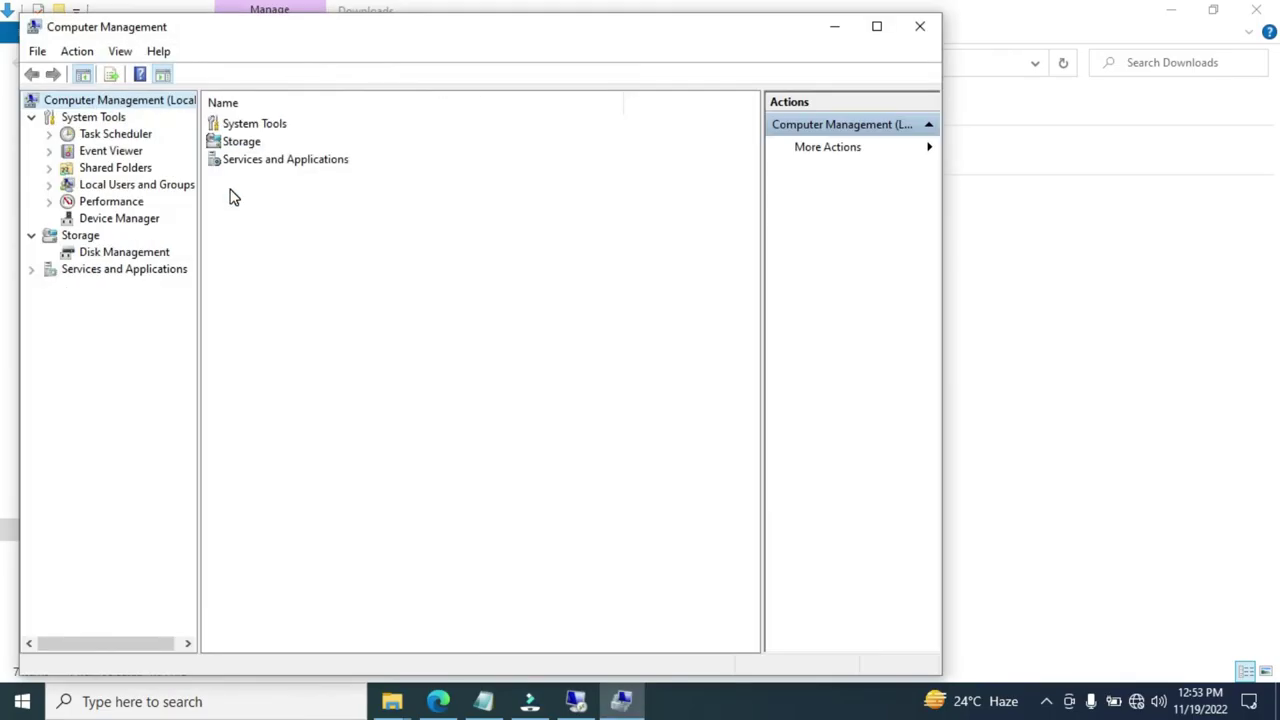
{"action": "left_click", "coordinate": [93, 190]}
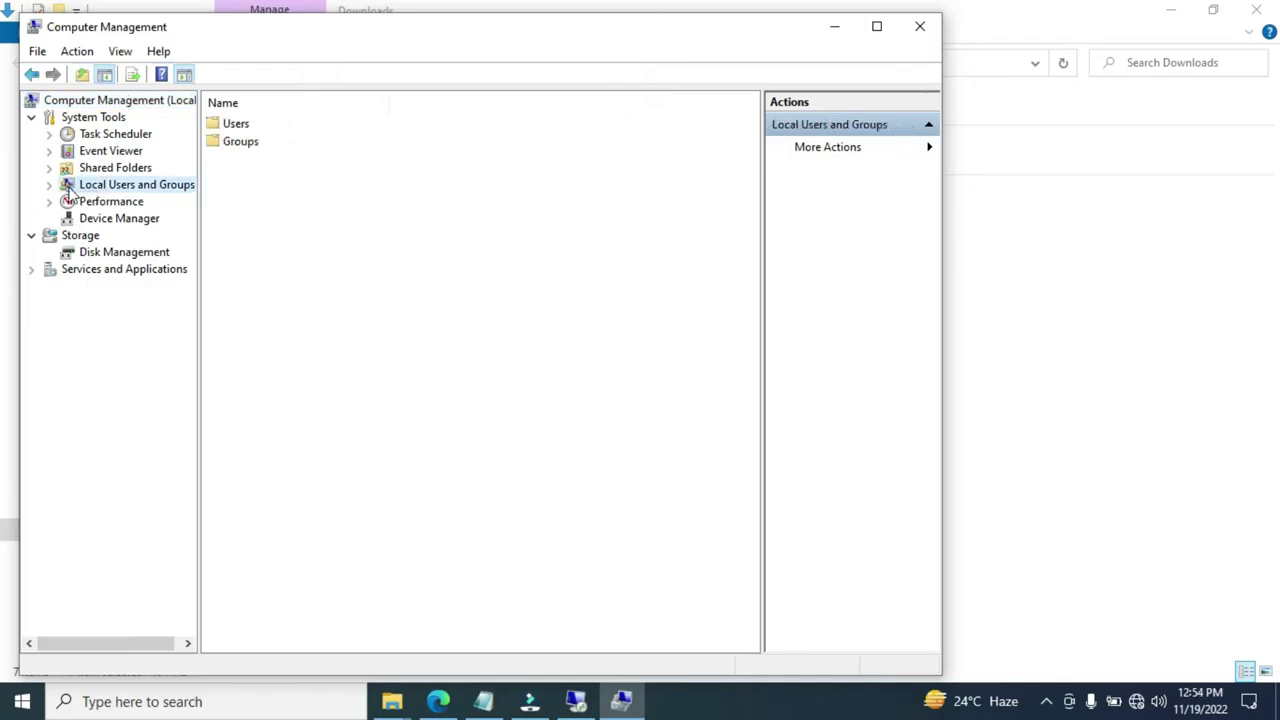
{"action": "double_click", "coordinate": [244, 126]}
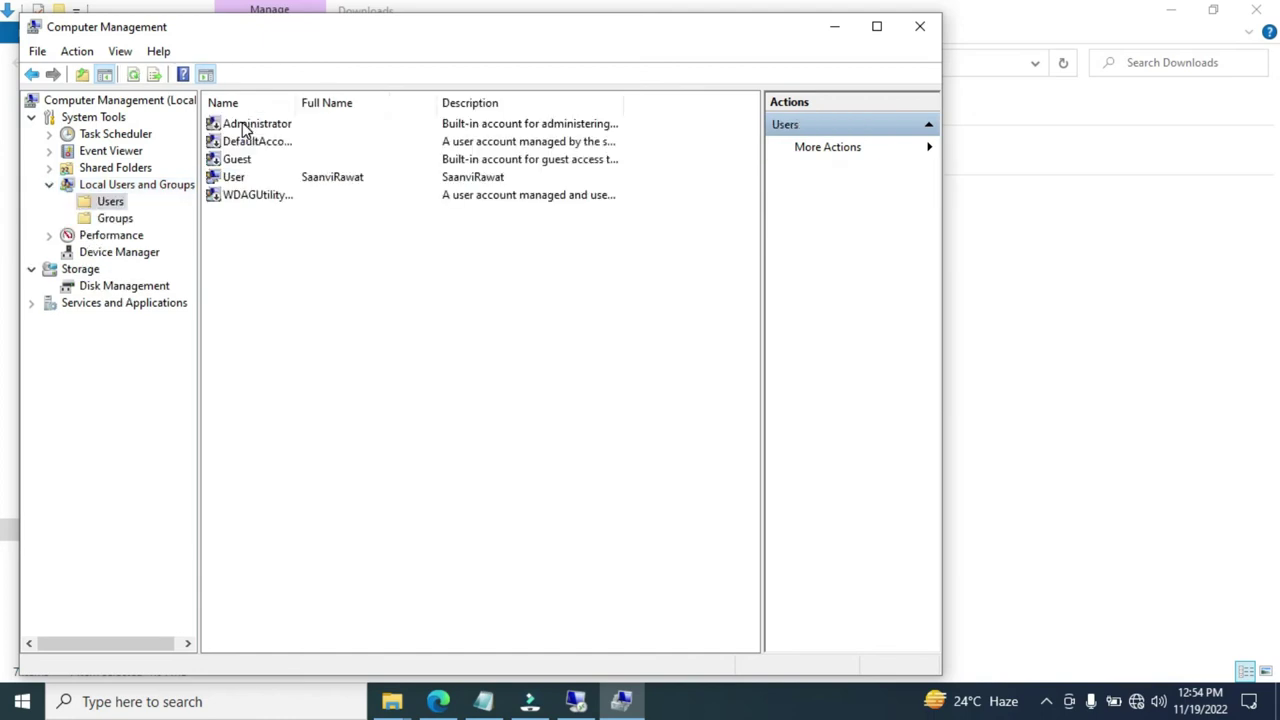
{"action": "left_click", "coordinate": [253, 182]}
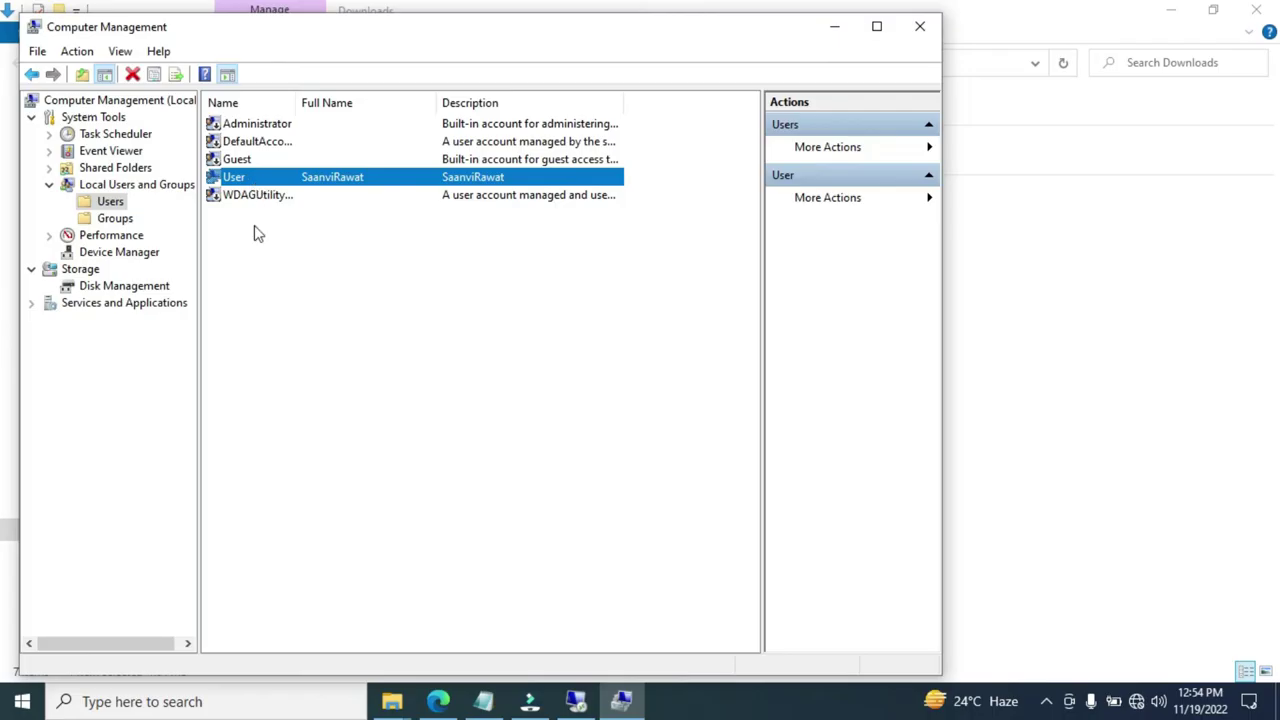
{"action": "left_click", "coordinate": [257, 292]}
Create local user User1 with matching full name, a password, no forced change, and password never expiring
{"action": "right_click", "coordinate": [257, 290]}
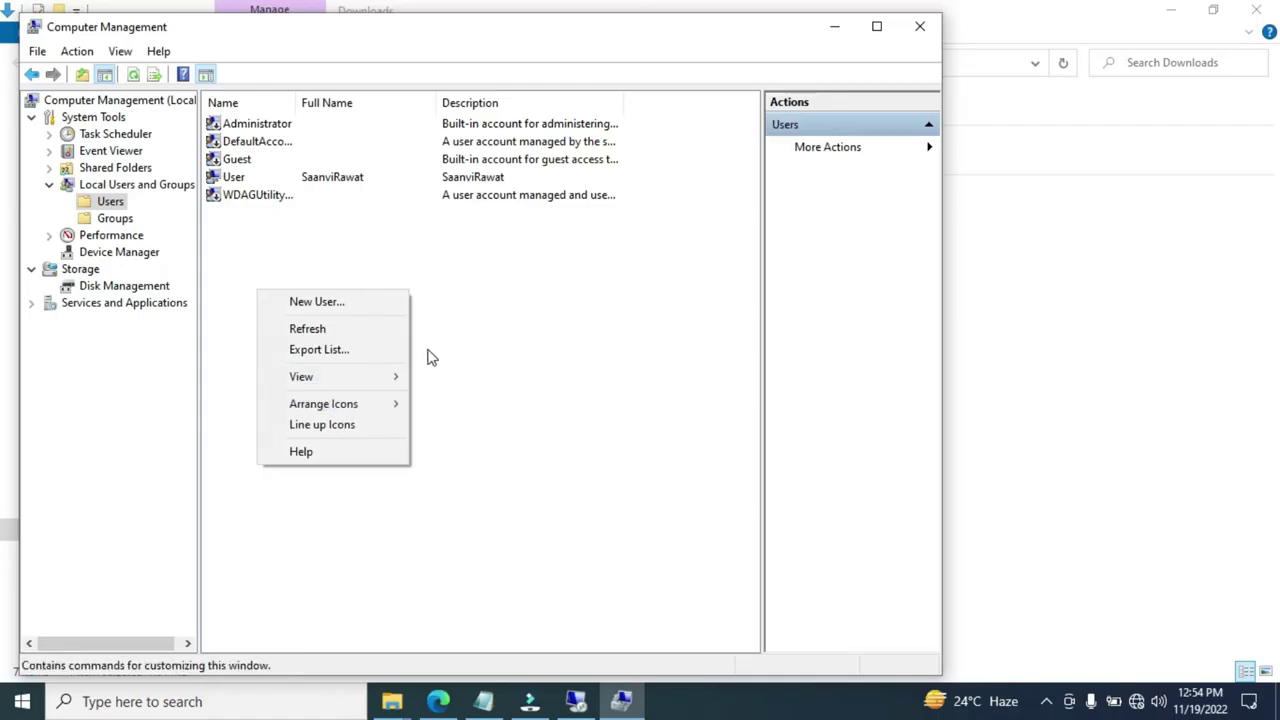
{"action": "left_click", "coordinate": [351, 307]}
{"action": "type", "text": "User1"}
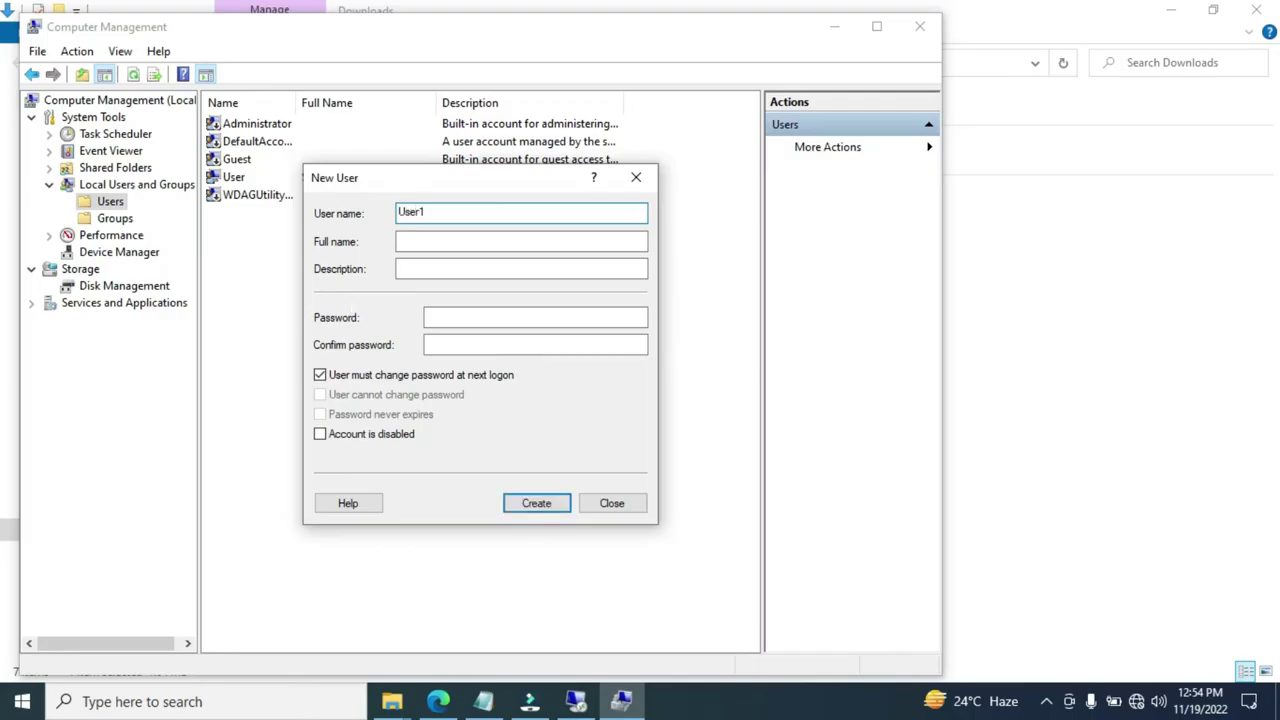
{"action": "key", "text": "ctrl+a"}
{"action": "key", "text": "ctrl+c"}
{"action": "key", "text": "Tab"}
{"action": "key", "text": "ctrl+v"}
{"action": "key", "text": "ctrl+v"}
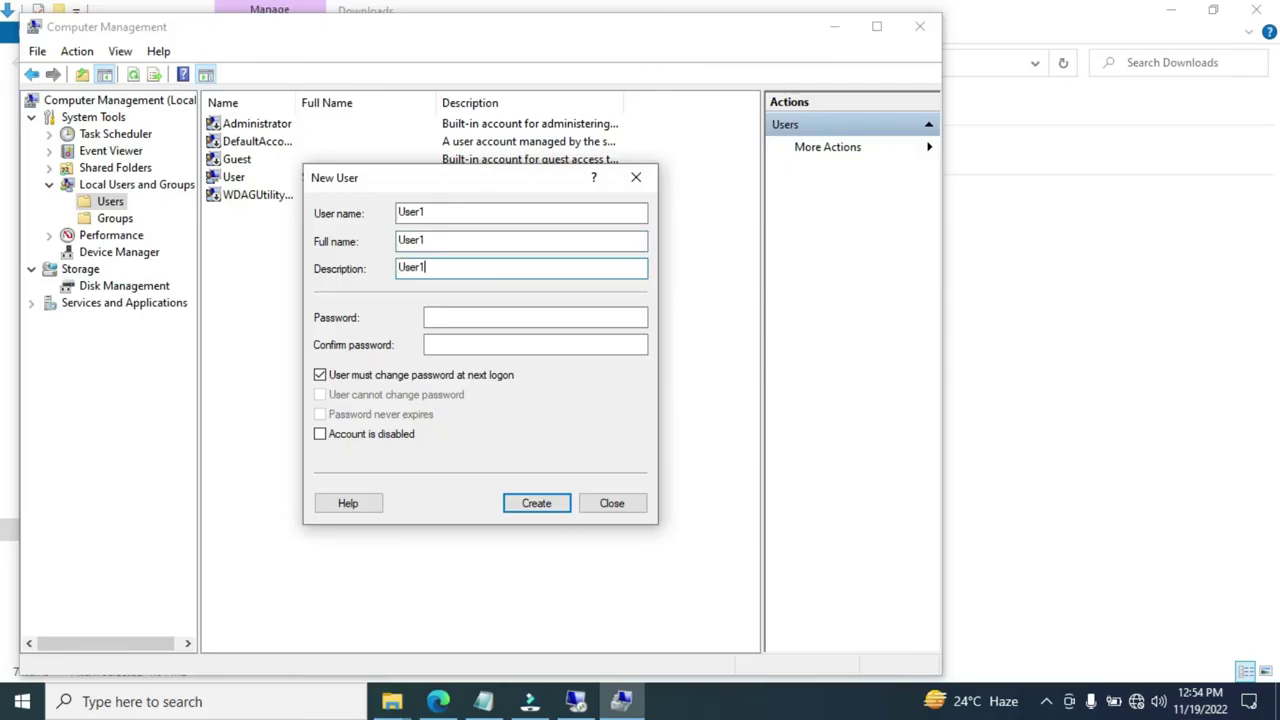
{"action": "left_click", "coordinate": [463, 316]}
{"action": "type", "text": "Password1"}
{"action": "key", "text": "Tab"}
{"action": "type", "text": "Passwo"}
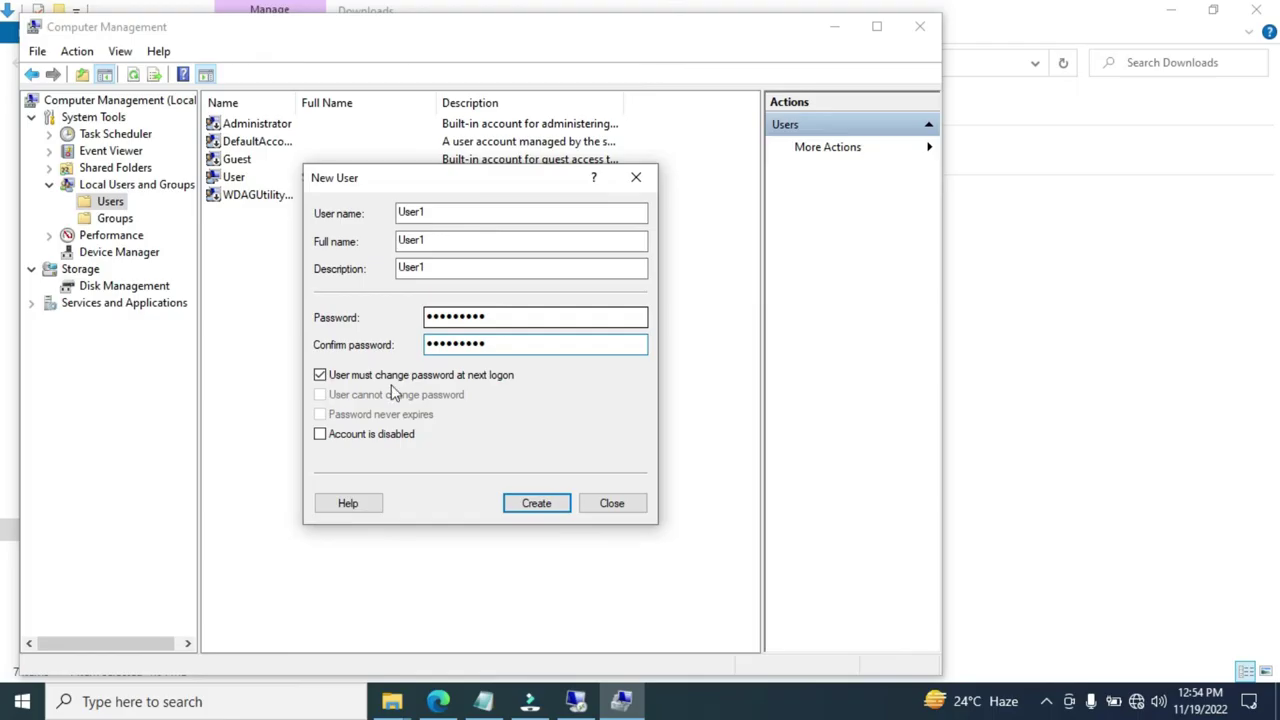
{"action": "left_click", "coordinate": [350, 376]}
{"action": "left_click", "coordinate": [350, 420]}
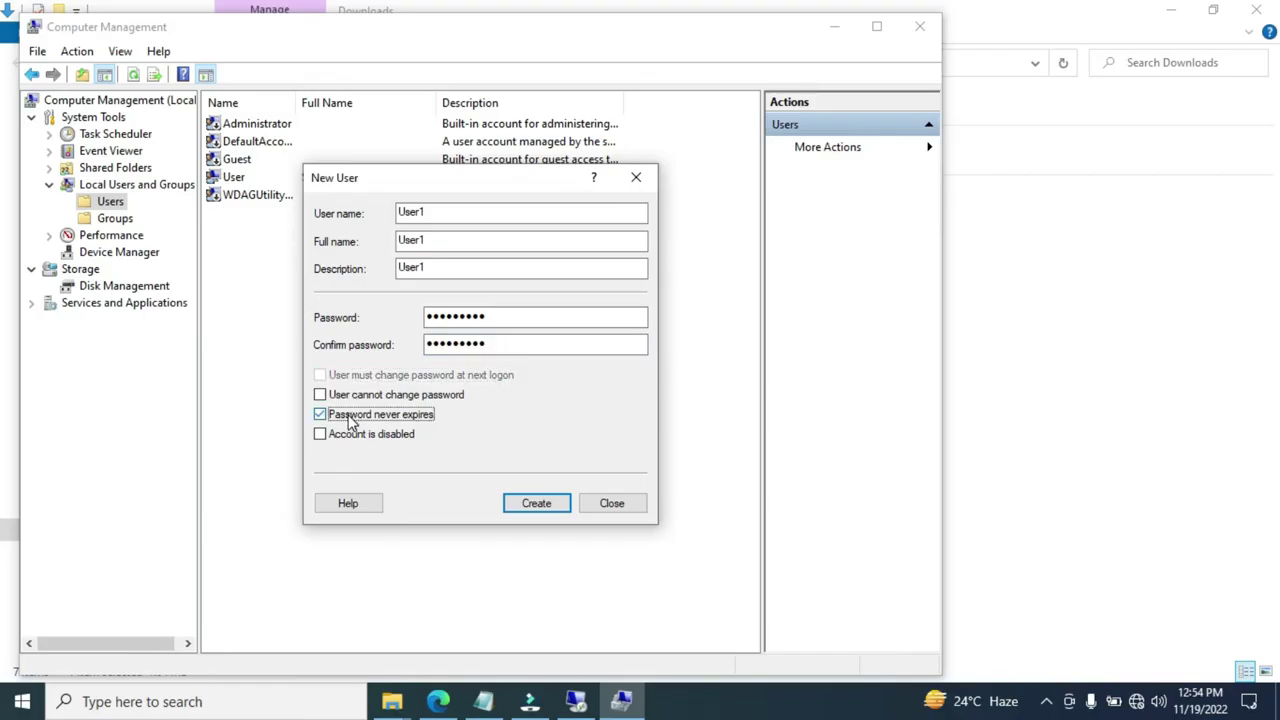
{"action": "left_click", "coordinate": [541, 508]}
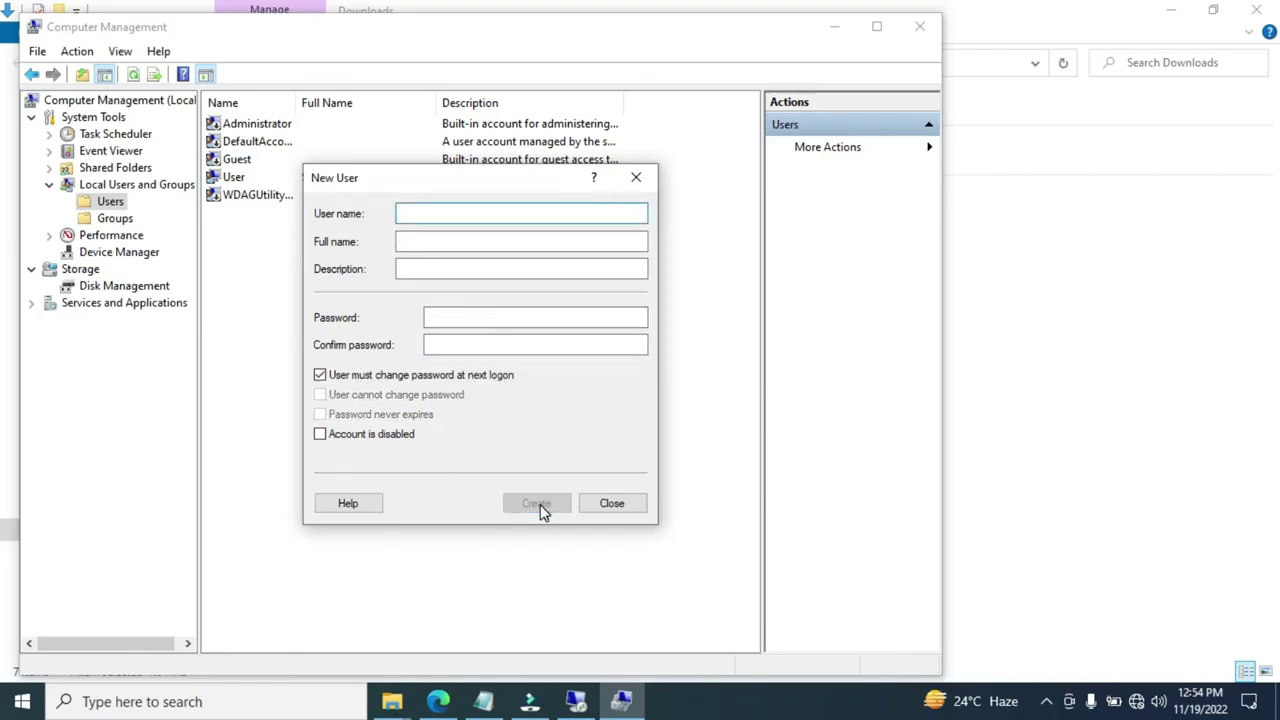
Create User2 with User2 as full name and description and a non-expiring password, then close the form
{"action": "type", "text": "User2"}
{"action": "left_click_drag", "start_coordinate": [482, 212], "coordinate": [357, 213]}
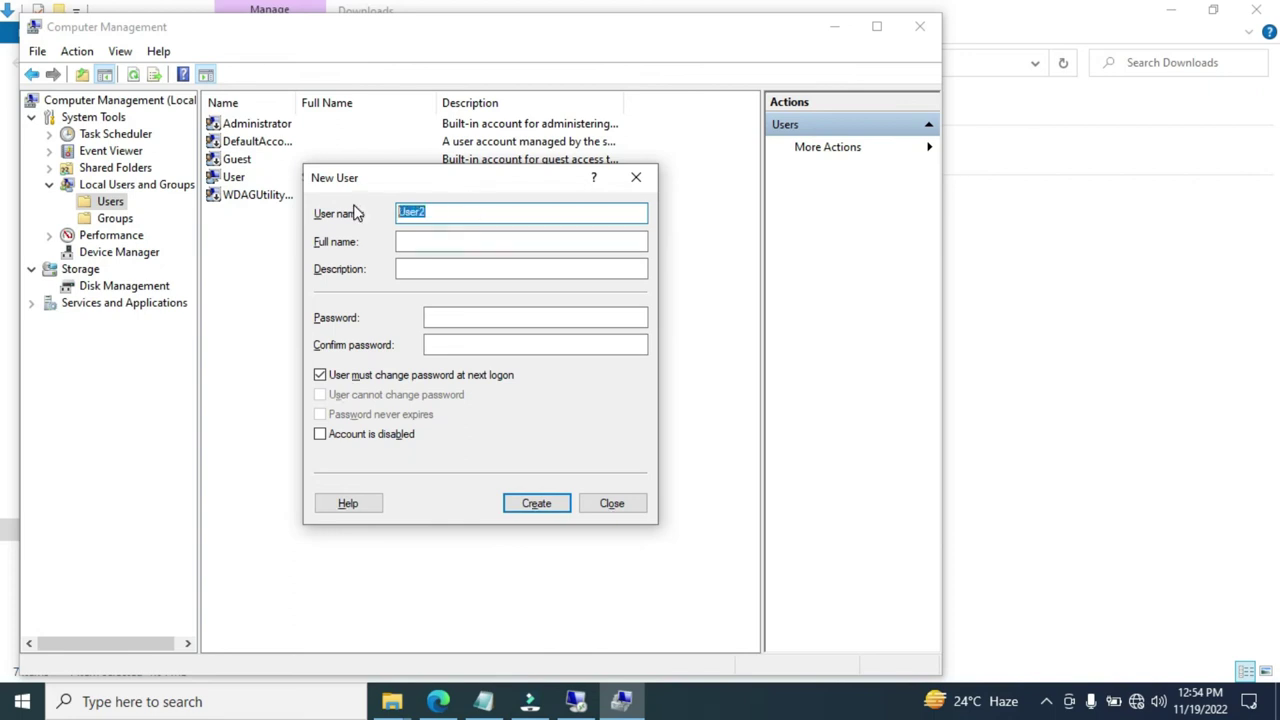
{"action": "key", "text": "ctrl+c"}
{"action": "left_click", "coordinate": [417, 240]}
{"action": "key", "text": "ctrl+v"}
{"action": "left_click", "coordinate": [418, 268]}
{"action": "key", "text": "ctrl+v"}
{"action": "left_click", "coordinate": [449, 310]}
{"action": "type", "text": "1234567"}
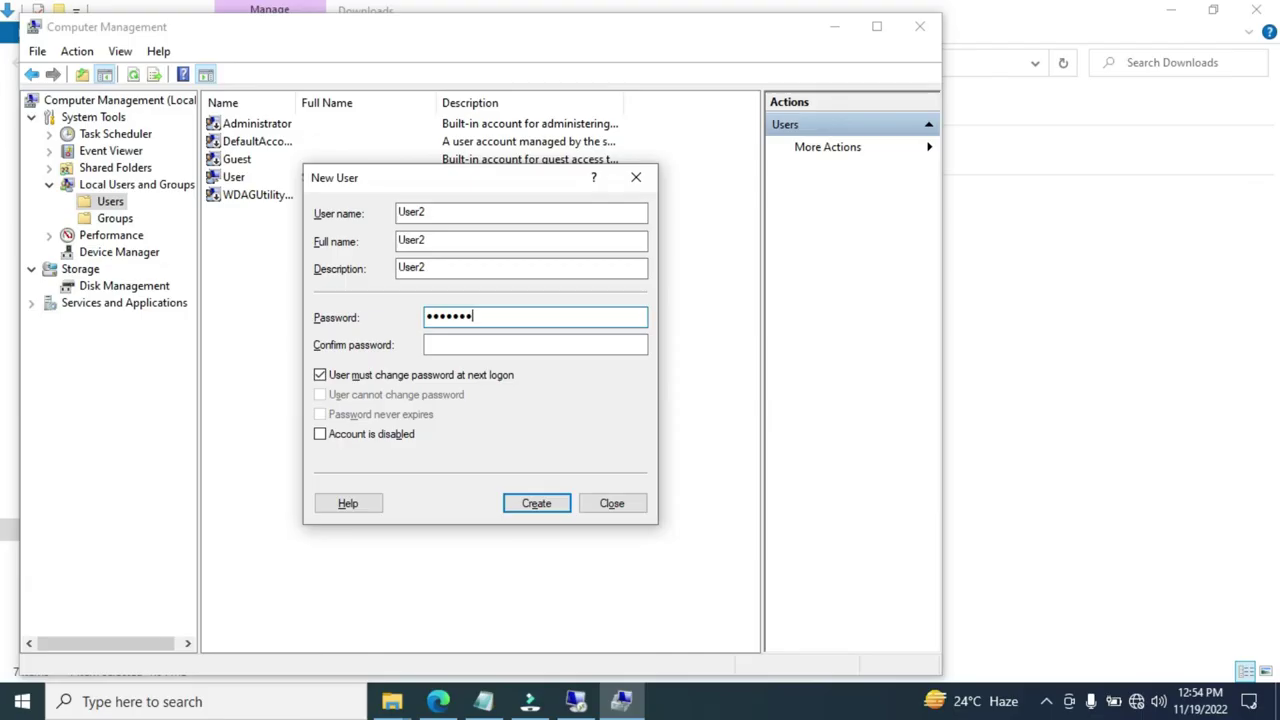
{"action": "left_click", "coordinate": [450, 344]}
{"action": "type", "text": "12345678"}
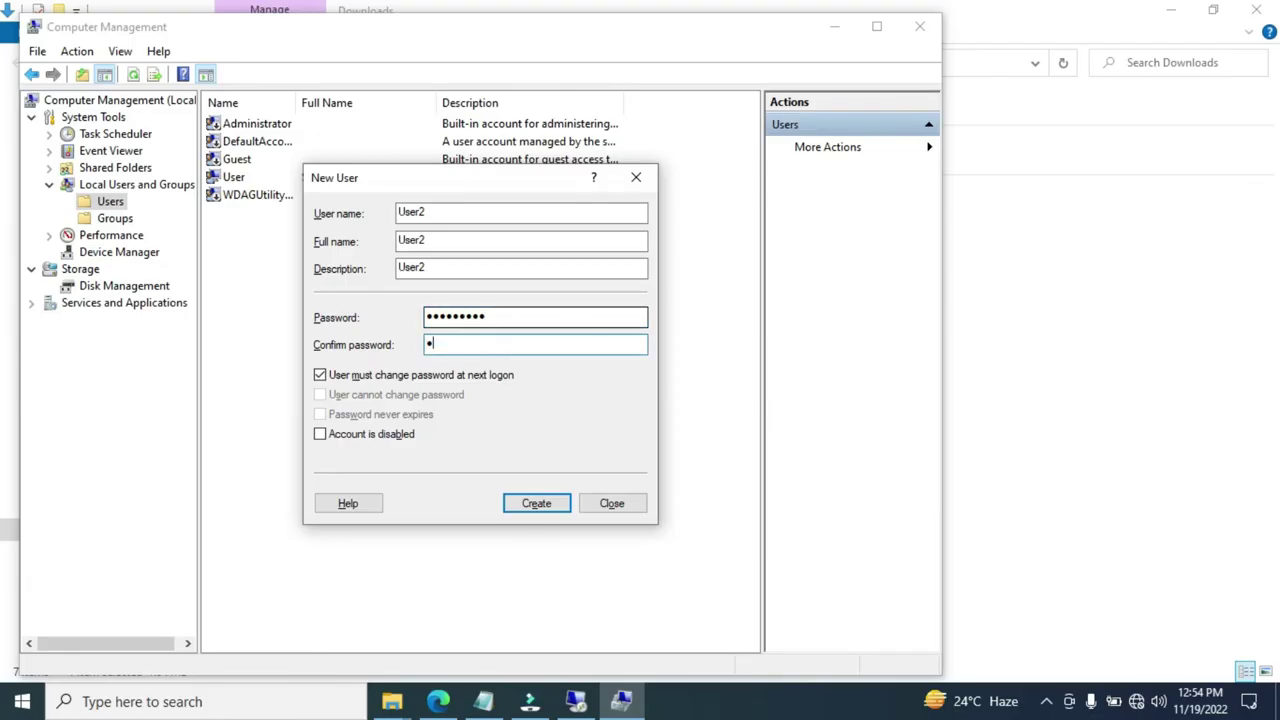
{"action": "type", "text": "9"}
{"action": "left_click", "coordinate": [400, 375]}
{"action": "left_click", "coordinate": [372, 416]}
{"action": "left_click", "coordinate": [566, 508]}
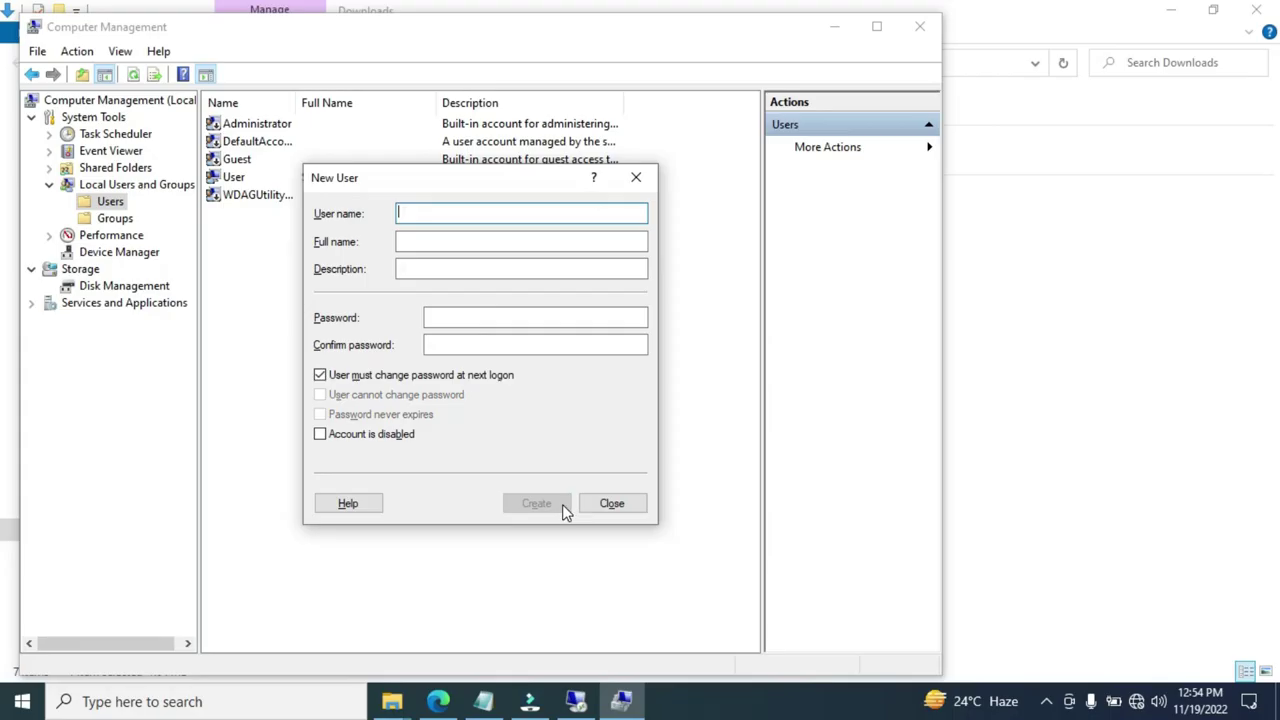
{"action": "left_click", "coordinate": [618, 505]}
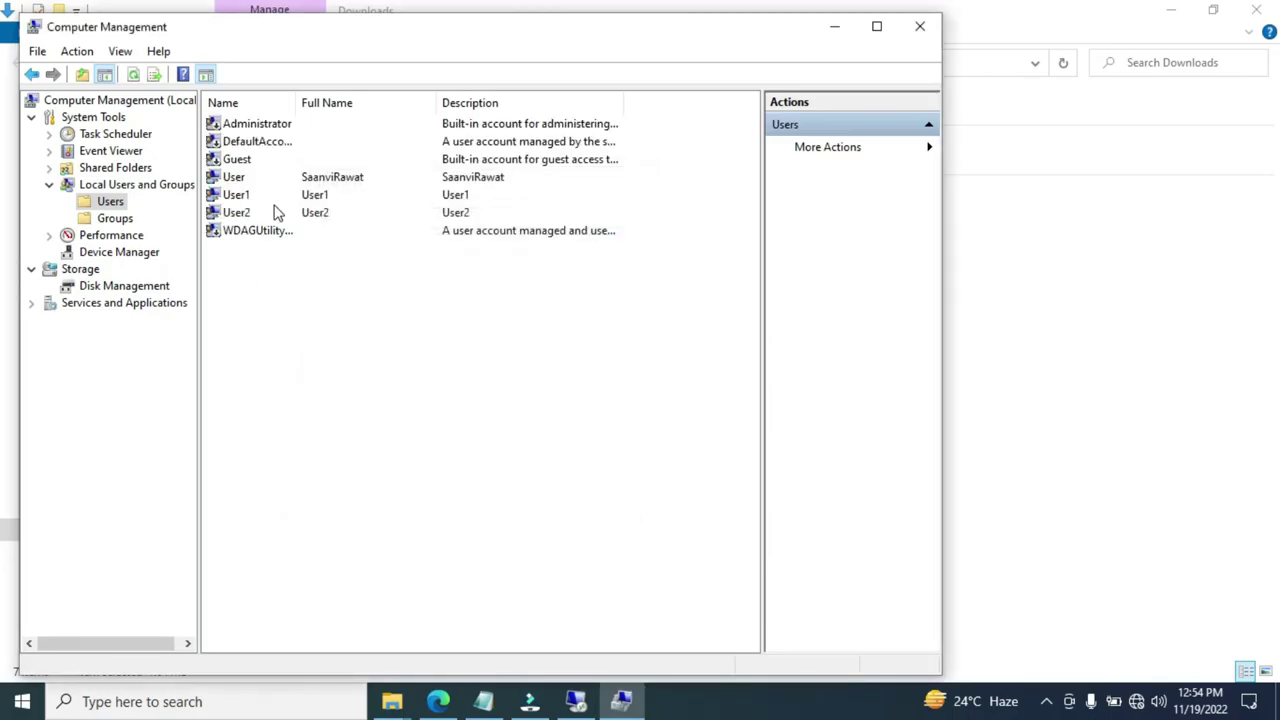
Look over the User, User1 and User2 accounts, then open User1's properties
{"action": "left_click", "coordinate": [249, 180]}
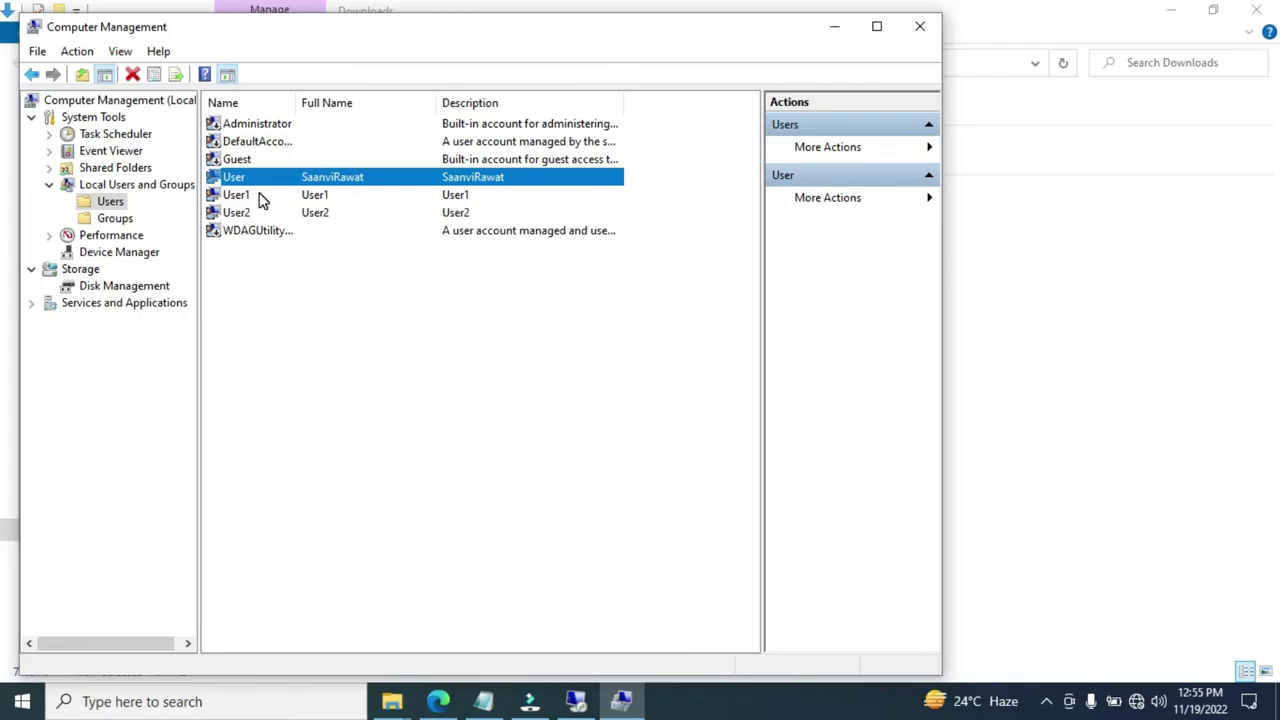
{"action": "left_click", "coordinate": [262, 198]}
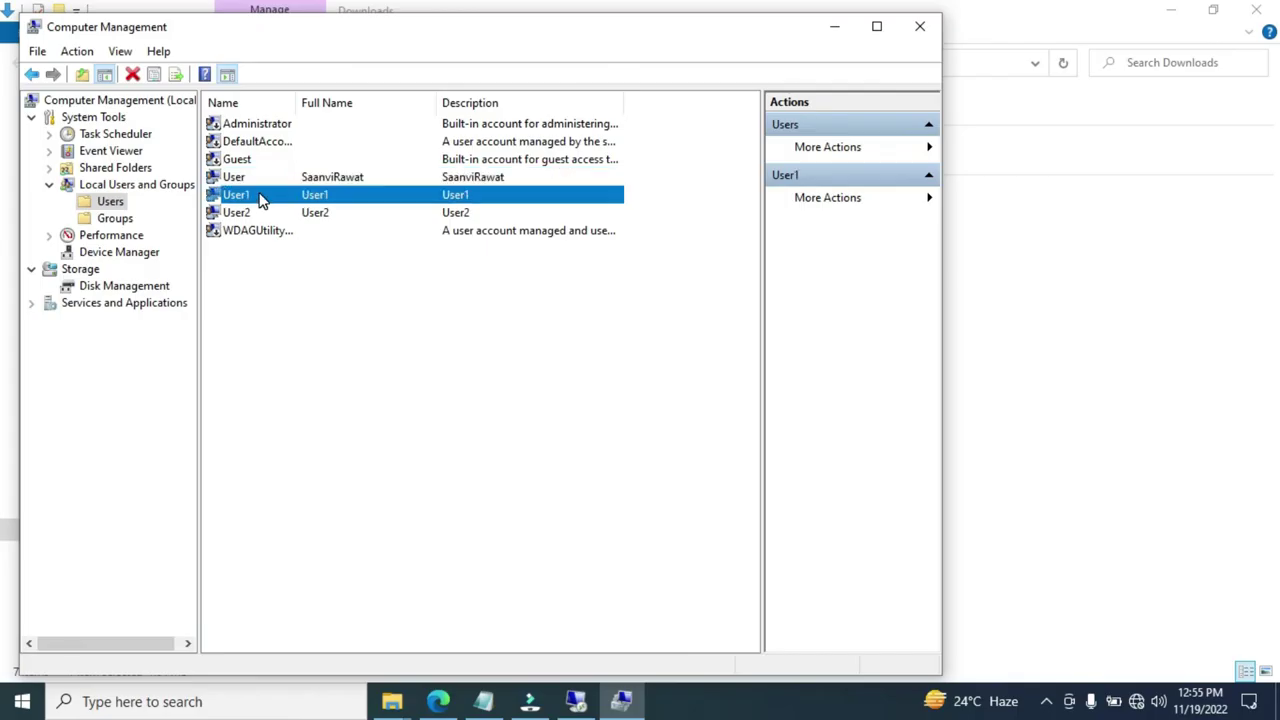
{"action": "left_click", "coordinate": [253, 216]}
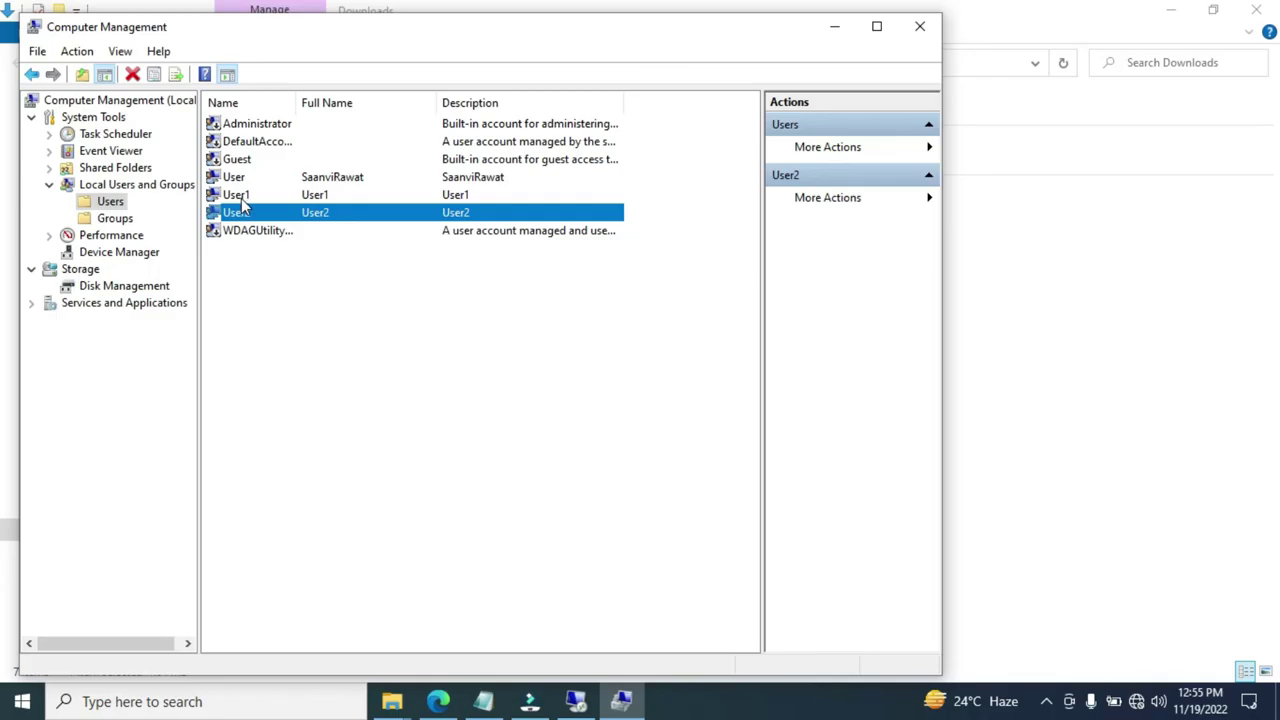
{"action": "left_click", "coordinate": [243, 199]}
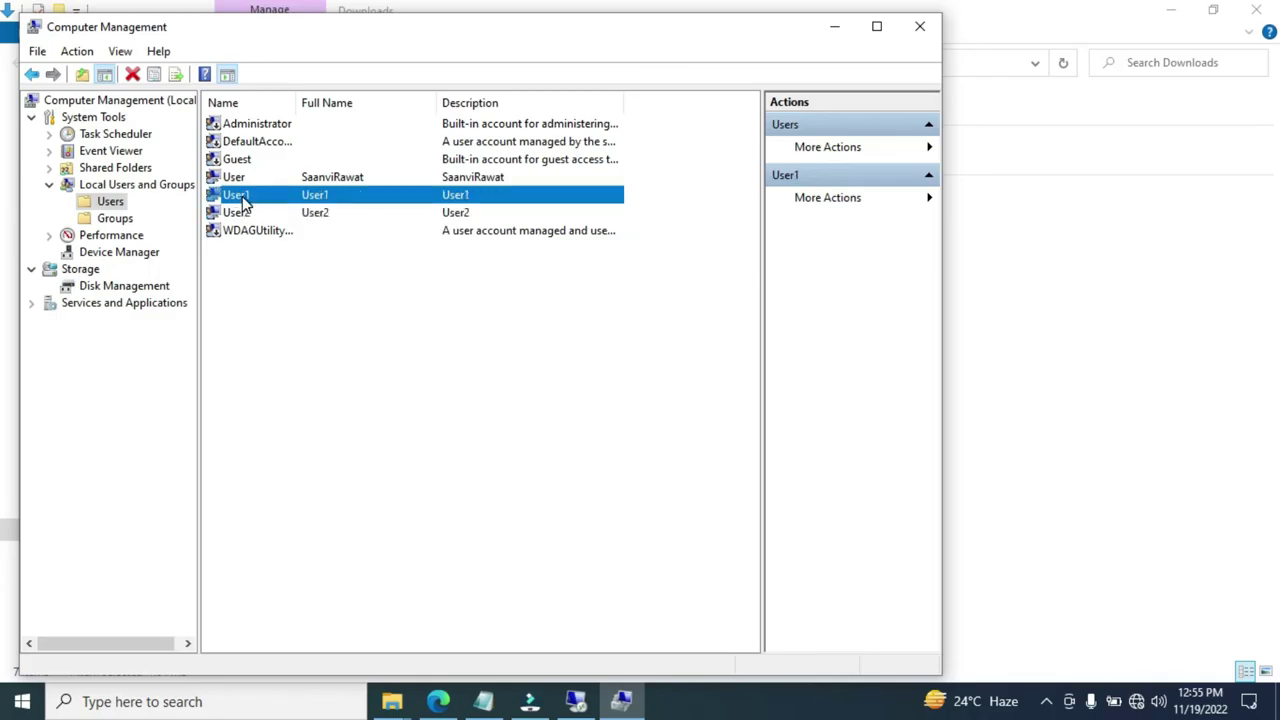
{"action": "double_click", "coordinate": [243, 199]}
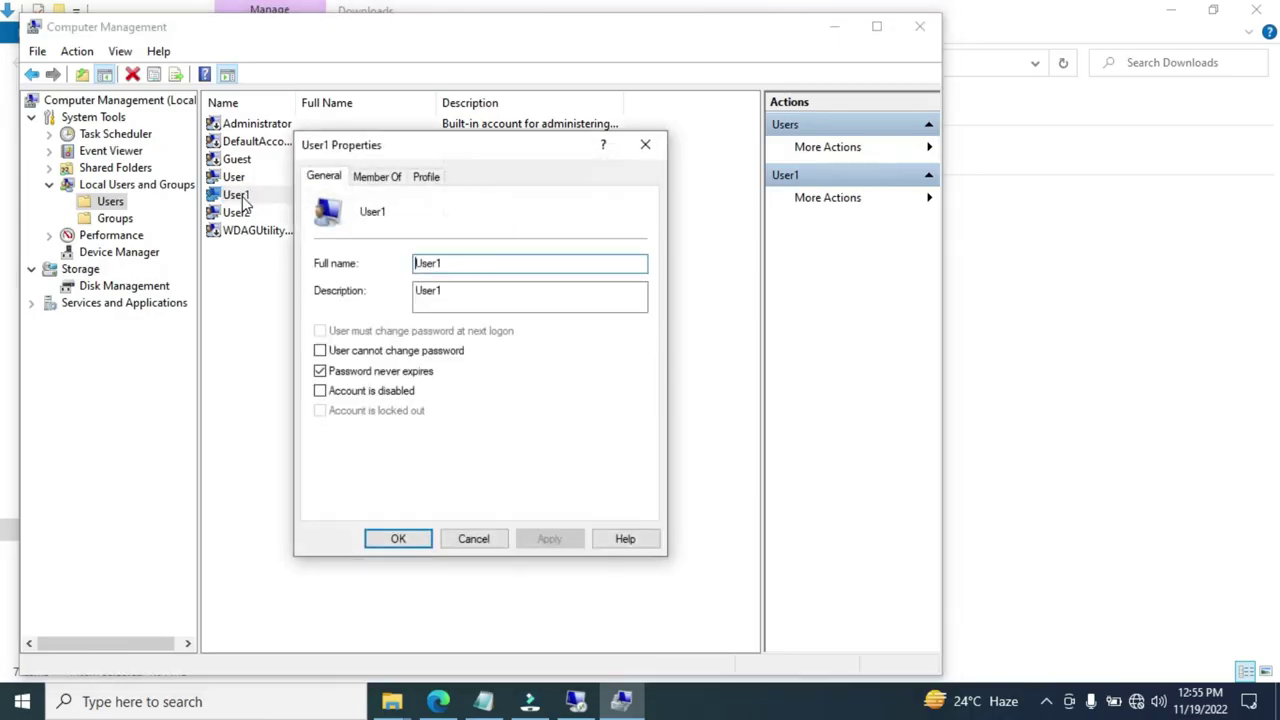
Add the Remote Desktop Users group to User1's memberships alongside Users and apply it
{"action": "left_click", "coordinate": [390, 178]}
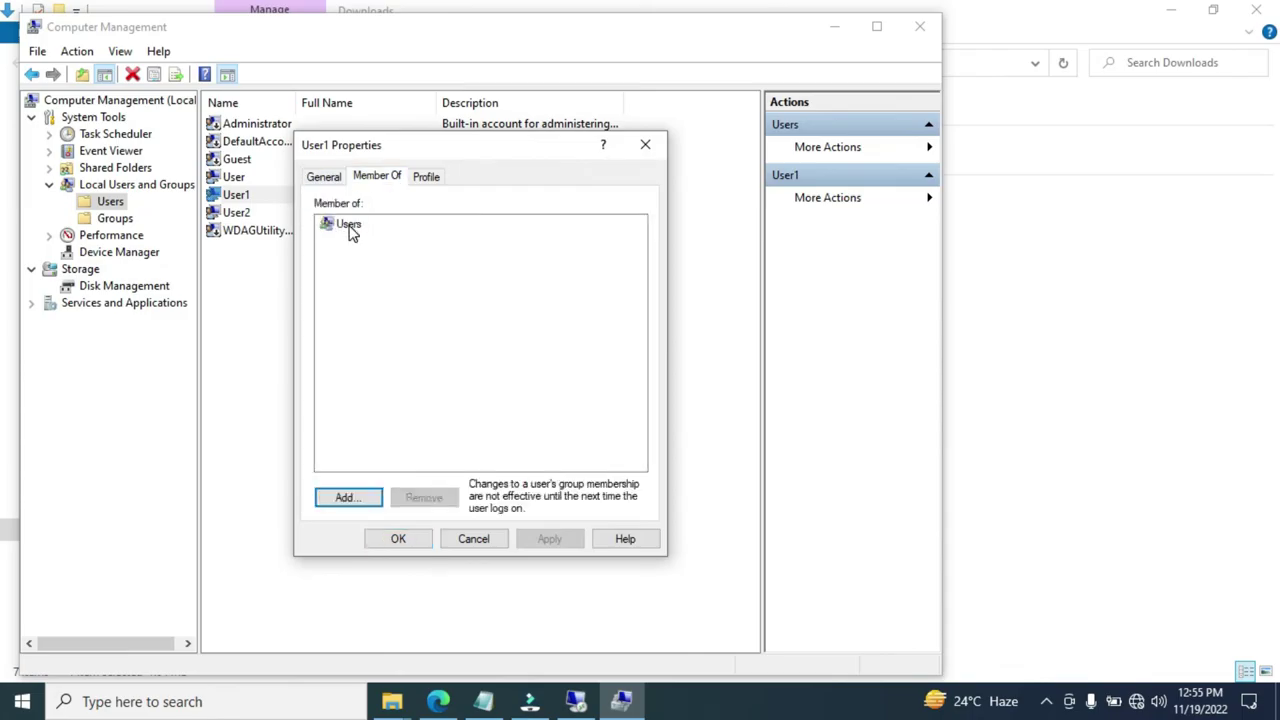
{"action": "left_click", "coordinate": [348, 228]}
{"action": "left_click", "coordinate": [375, 508]}
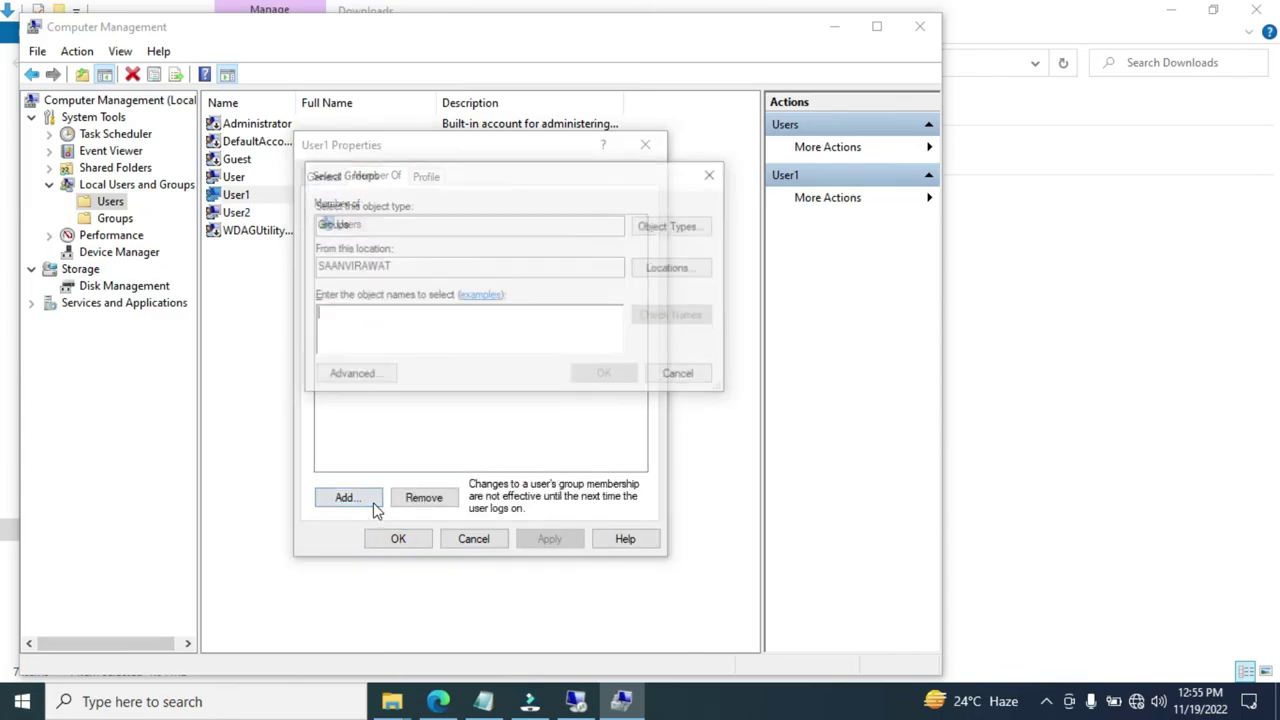
{"action": "left_click", "coordinate": [390, 383]}
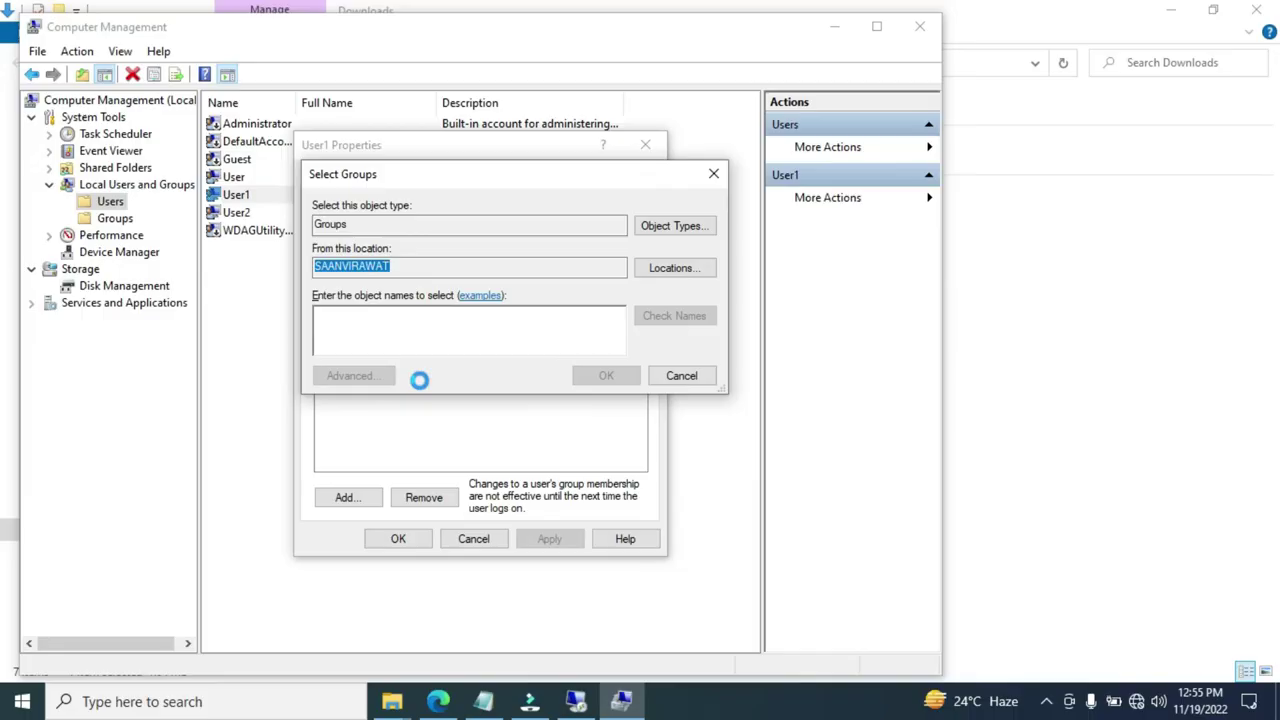
{"action": "left_click", "coordinate": [745, 324]}
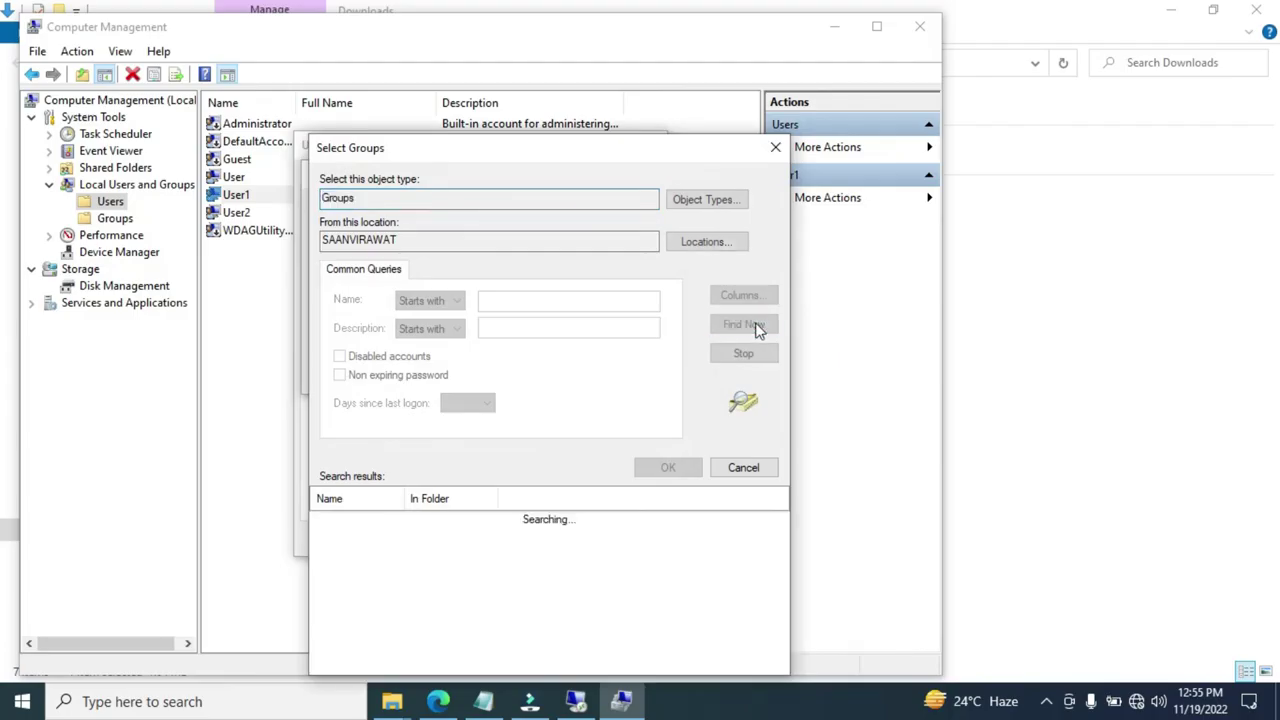
{"action": "left_click_drag", "start_coordinate": [786, 523], "coordinate": [788, 581]}
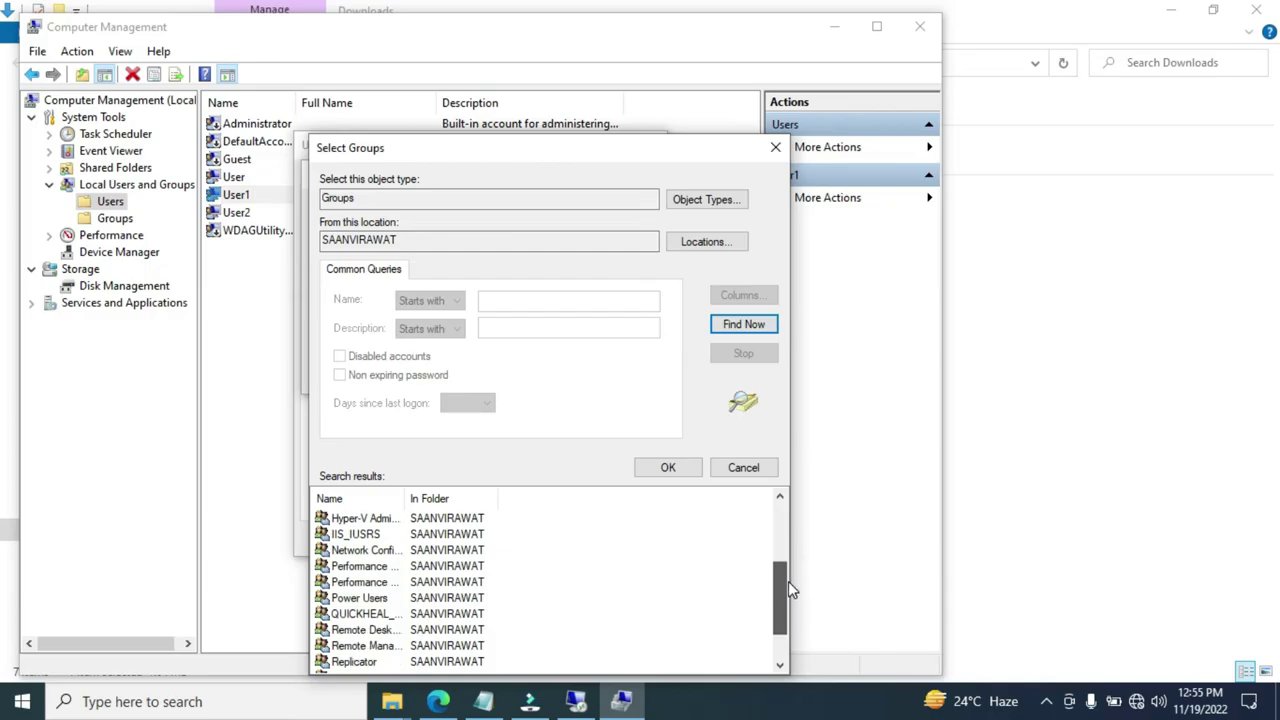
{"action": "left_click_drag", "start_coordinate": [407, 500], "coordinate": [531, 500]}
{"action": "left_click", "coordinate": [403, 632]}
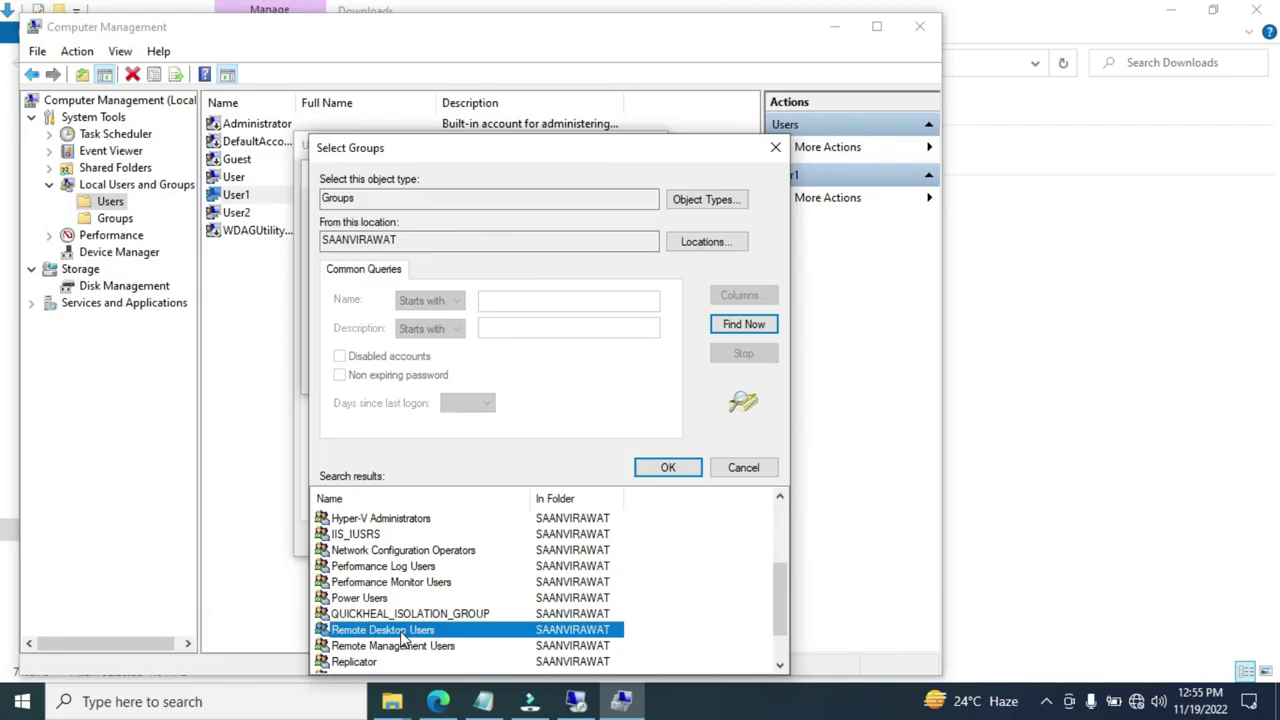
{"action": "left_click", "coordinate": [670, 472]}
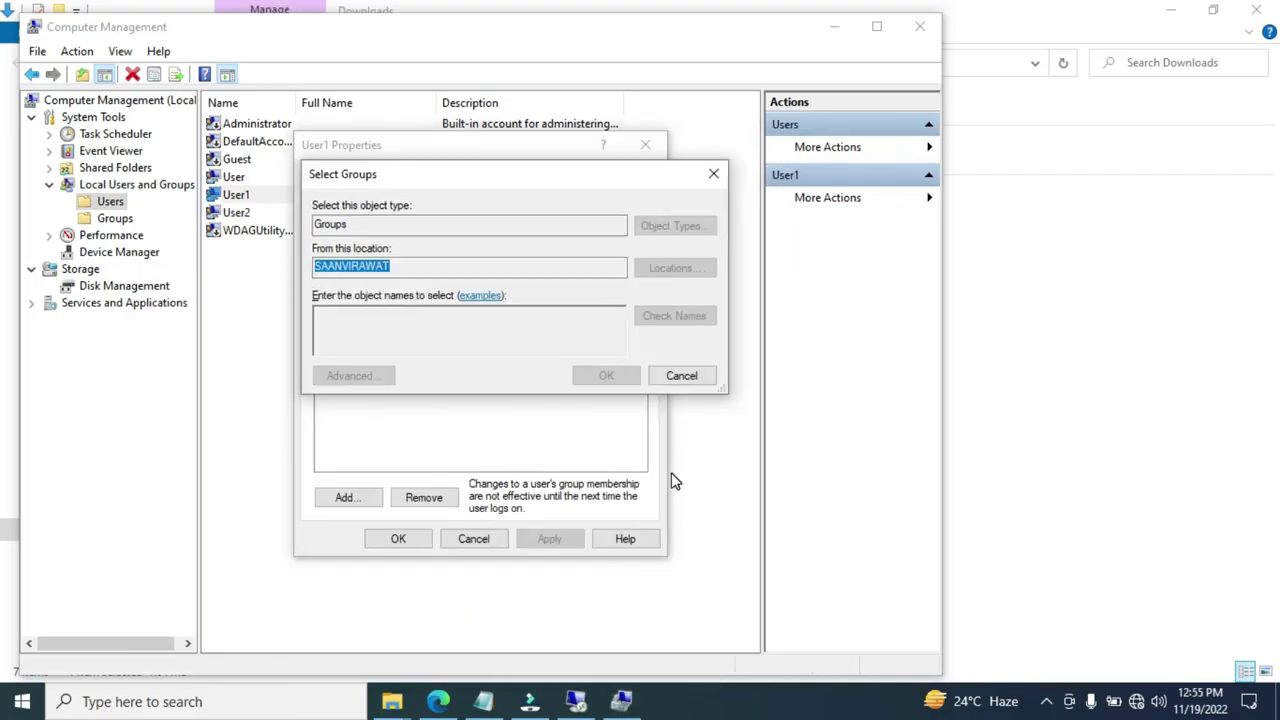
{"action": "left_click", "coordinate": [600, 378]}
{"action": "left_click", "coordinate": [549, 538]}
{"action": "left_click", "coordinate": [416, 544]}
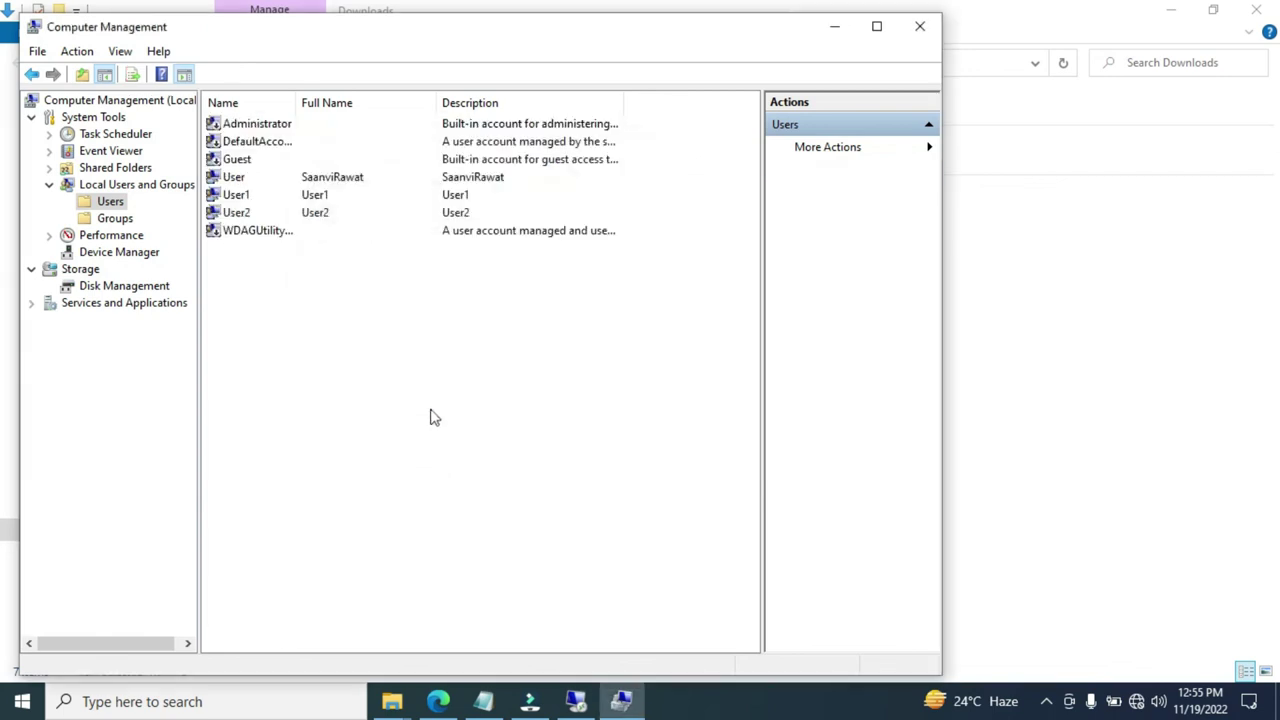
Give User2 membership in Remote Desktop Users alongside Users, then apply and close its properties
{"action": "left_click", "coordinate": [255, 215]}
{"action": "double_click", "coordinate": [255, 215]}
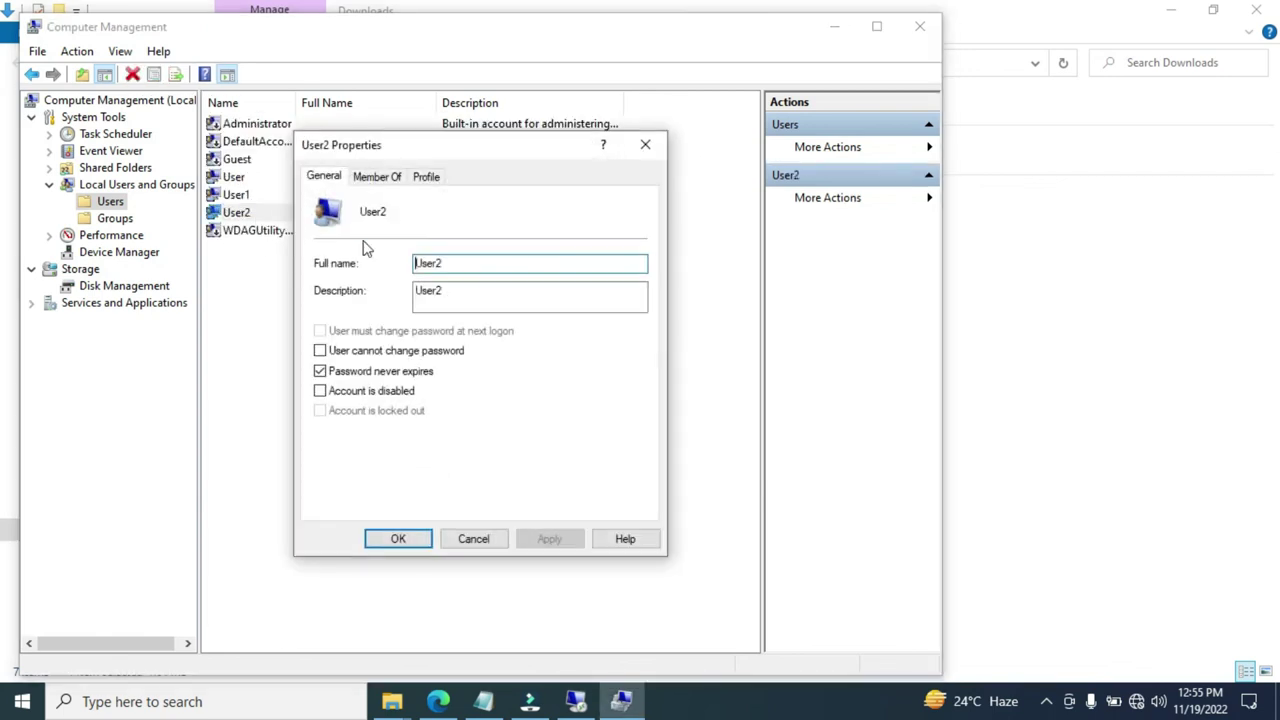
{"action": "left_click", "coordinate": [377, 176]}
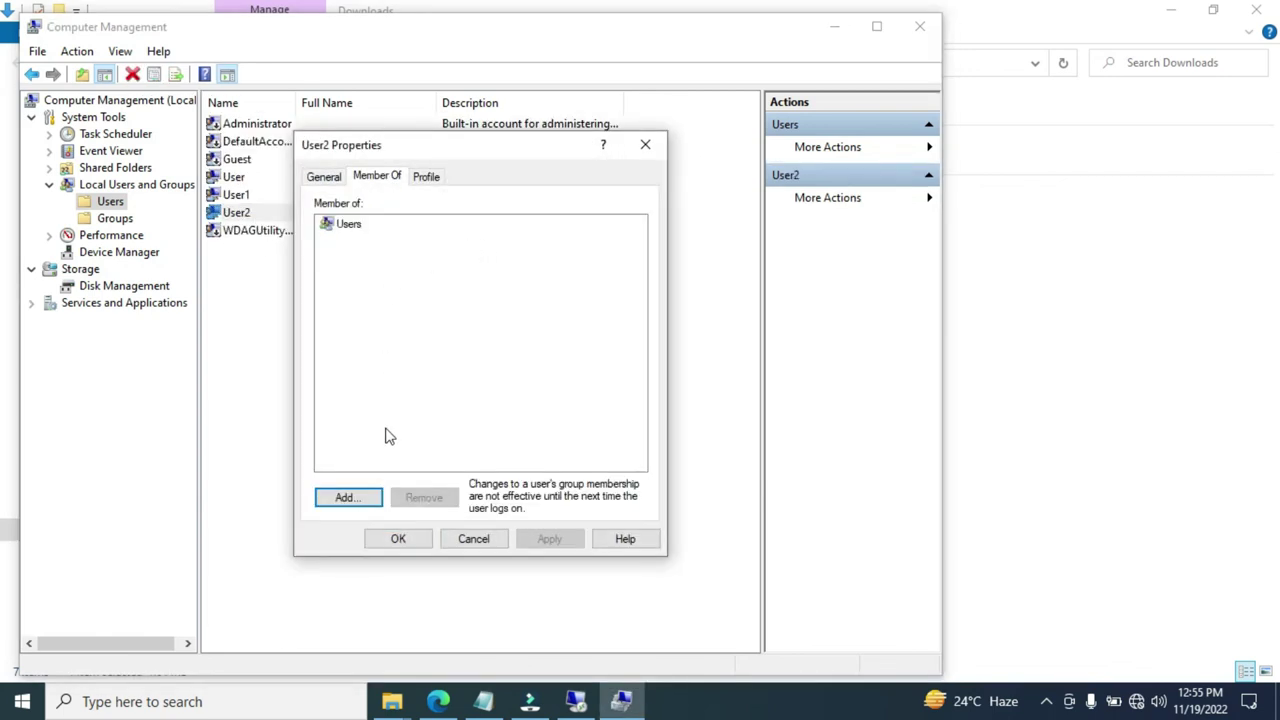
{"action": "left_click", "coordinate": [358, 496]}
{"action": "left_click", "coordinate": [360, 375]}
{"action": "left_click", "coordinate": [741, 326]}
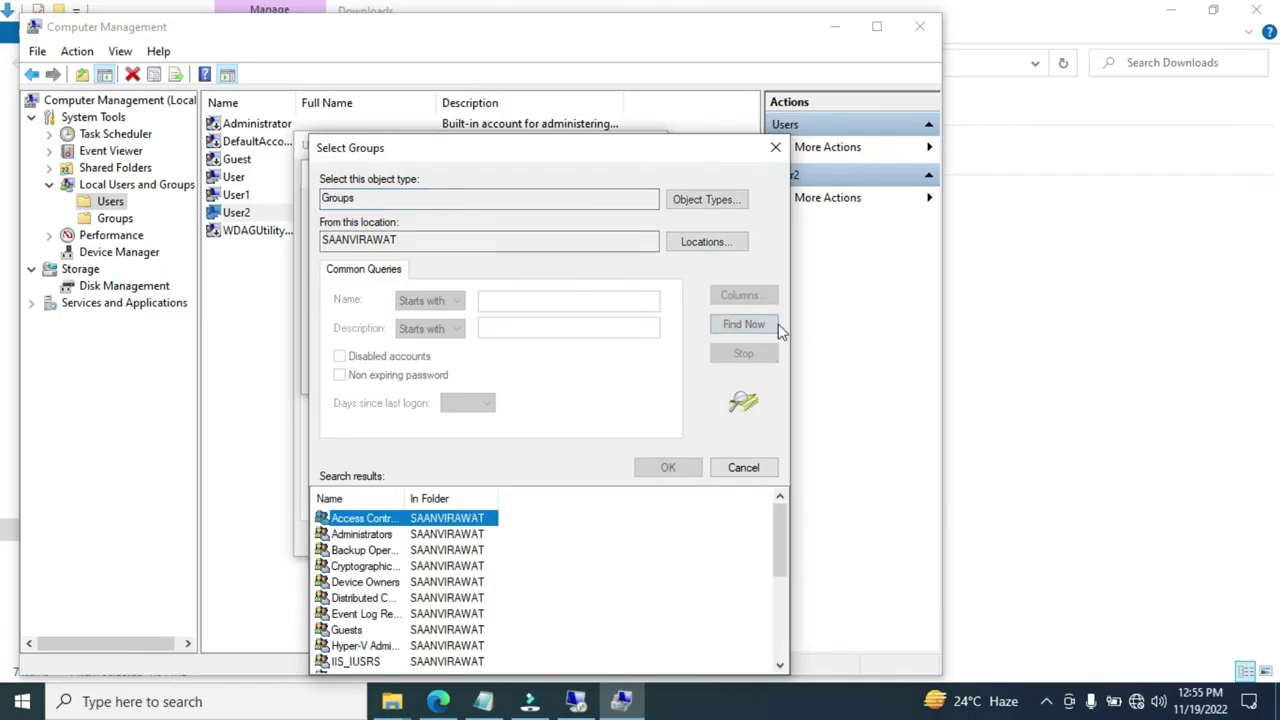
{"action": "left_click_drag", "start_coordinate": [771, 543], "coordinate": [797, 626]}
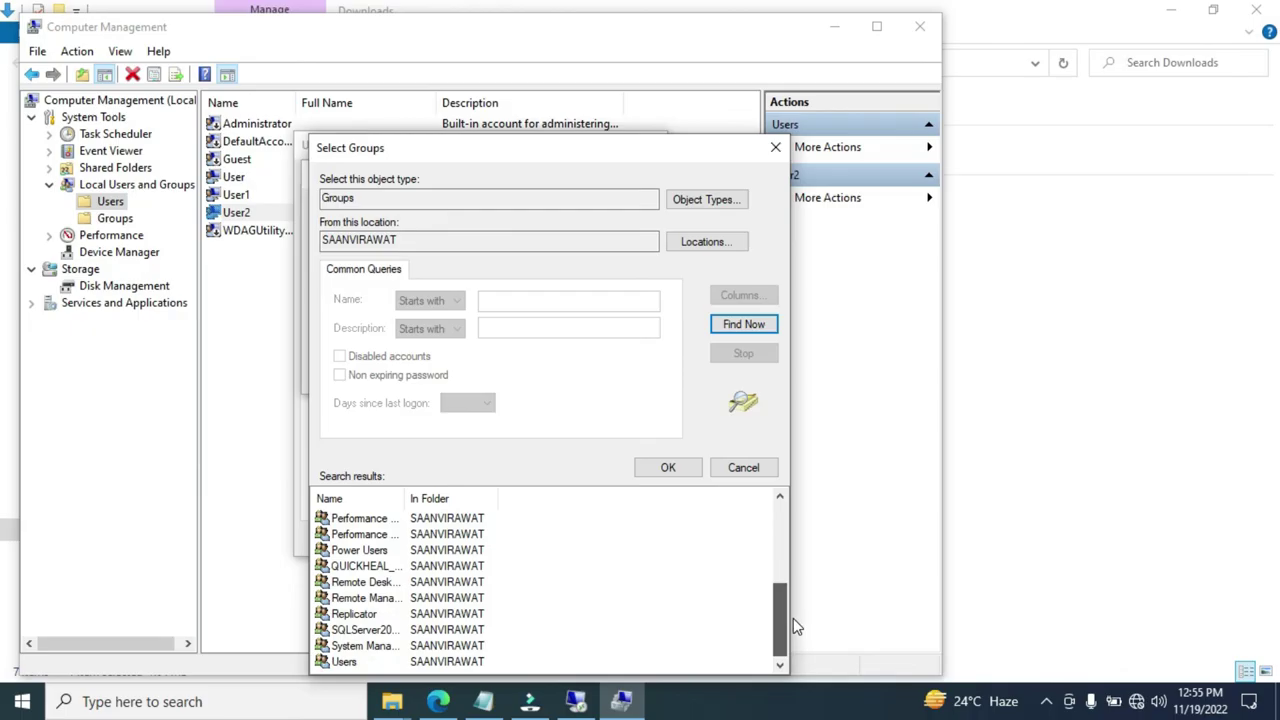
{"action": "left_click", "coordinate": [386, 586]}
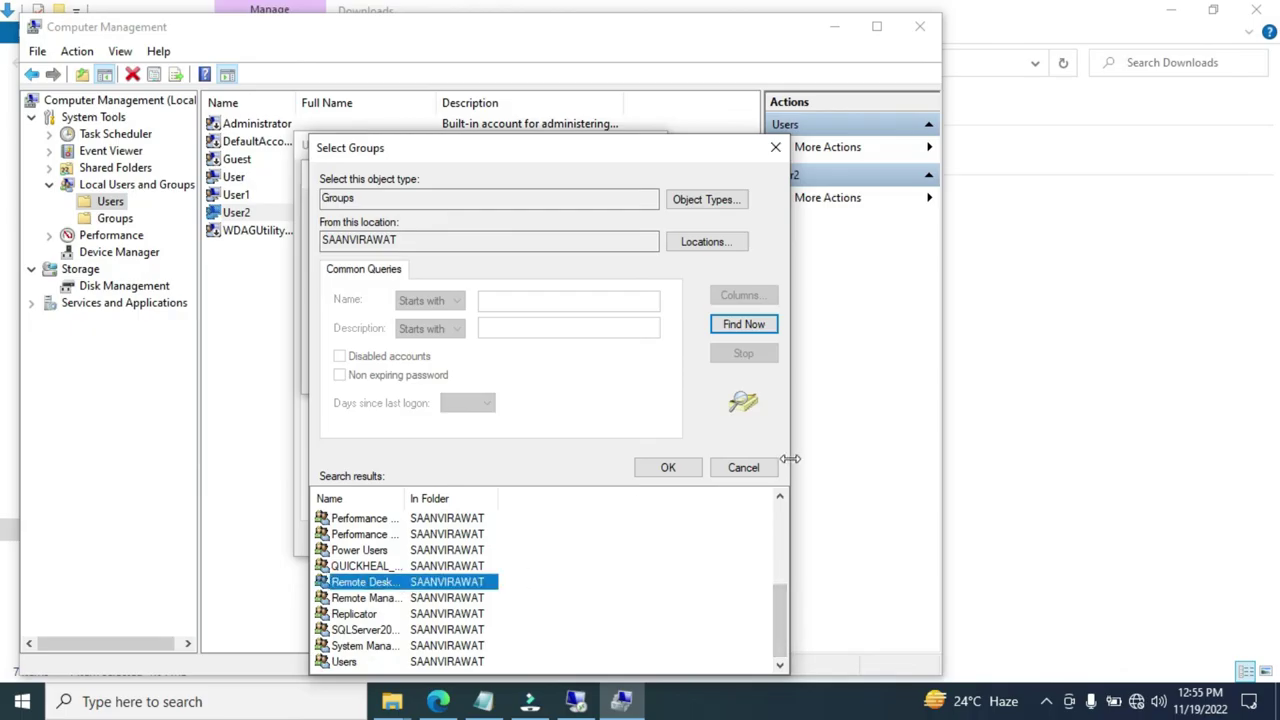
{"action": "left_click", "coordinate": [668, 467]}
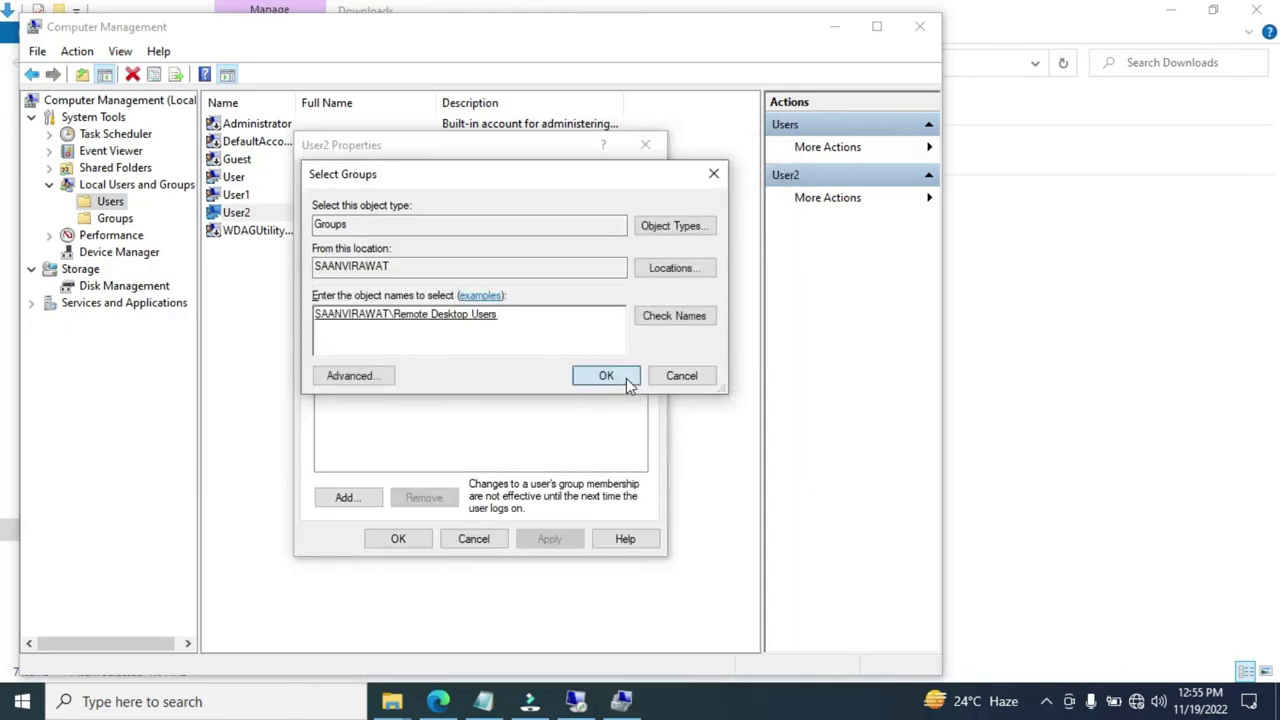
{"action": "left_click", "coordinate": [607, 376]}
{"action": "left_click", "coordinate": [545, 539]}
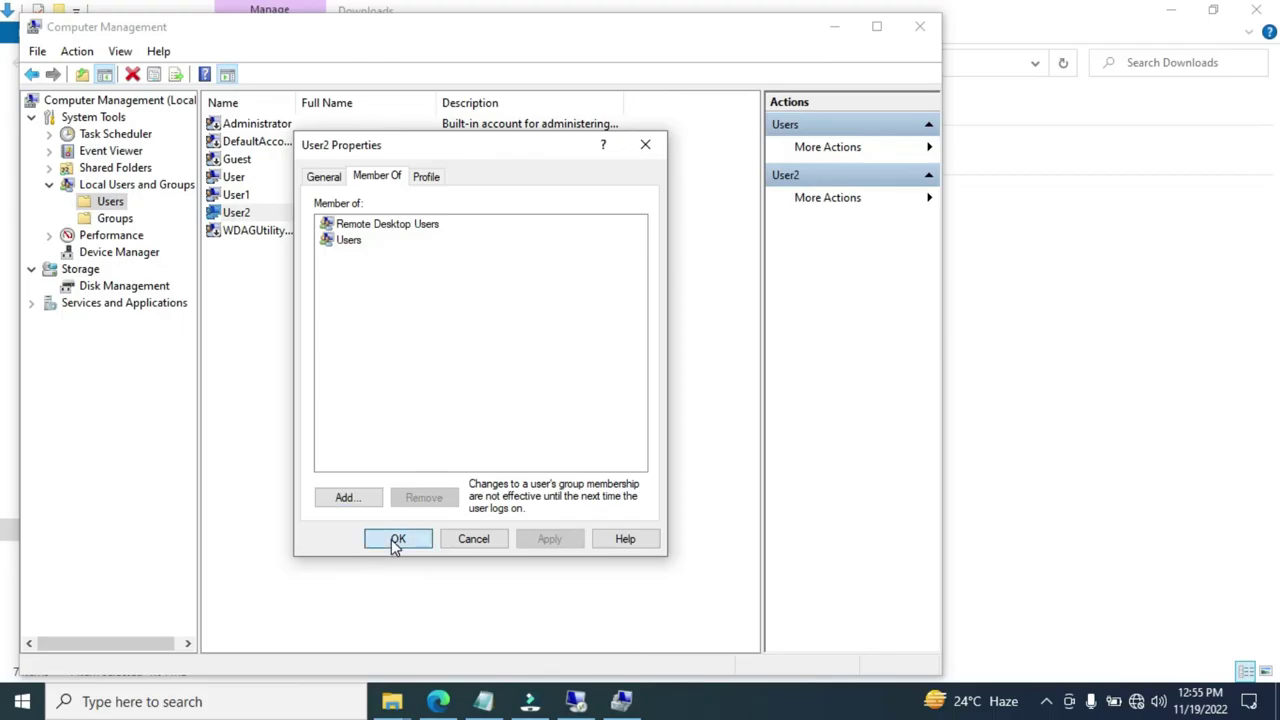
{"action": "left_click", "coordinate": [396, 541]}
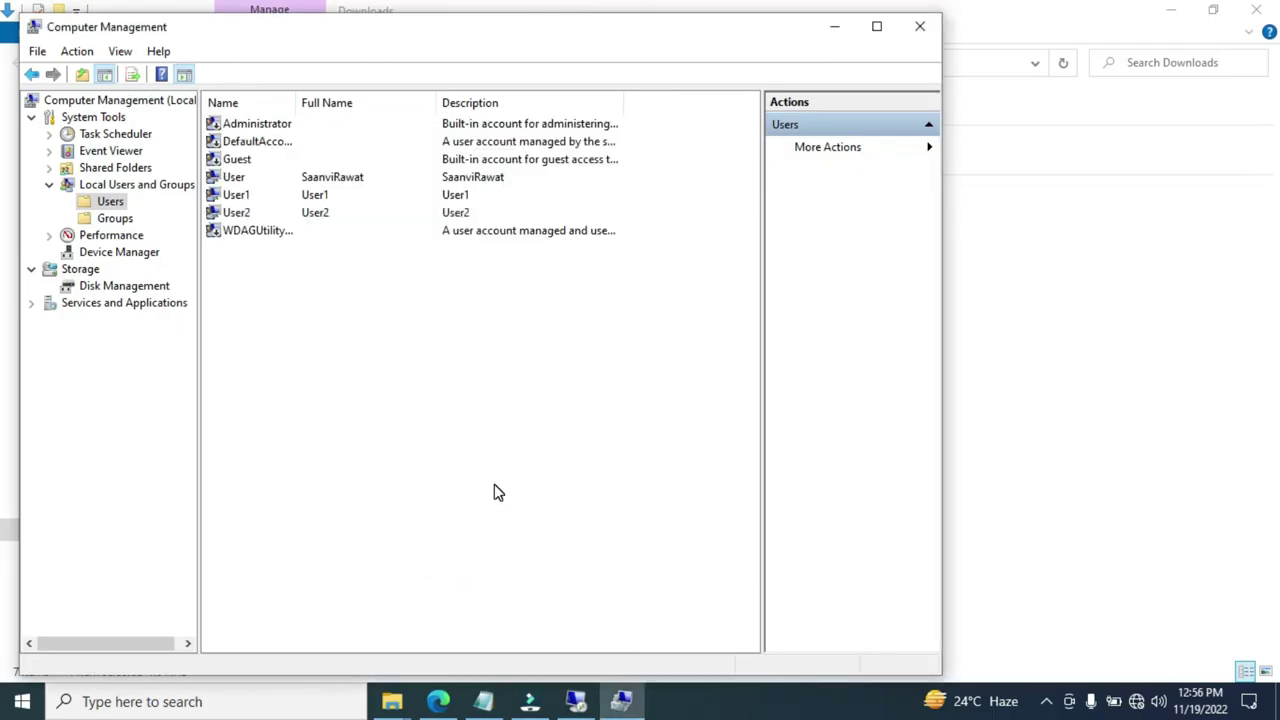
Close Computer Management and RDP Wrapper Configuration, then bring the Notepad notes forward
{"action": "left_click", "coordinate": [918, 30]}
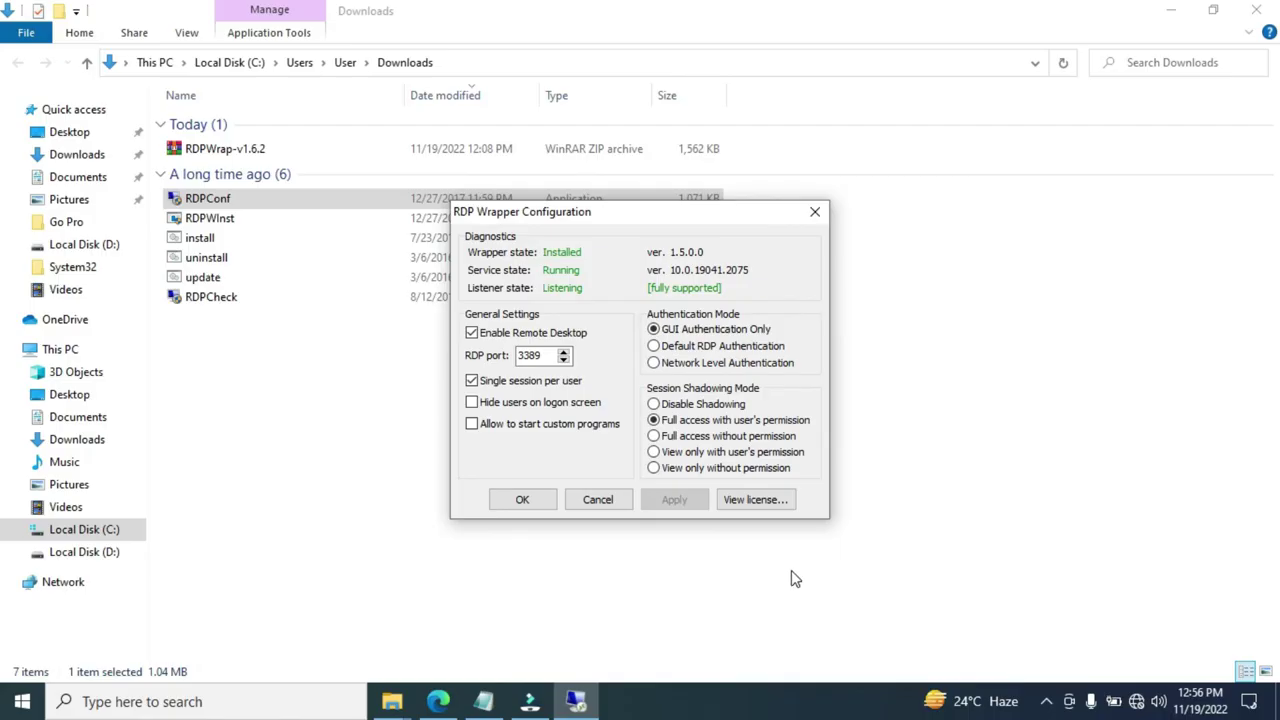
{"action": "key", "text": "Escape"}
{"action": "left_click", "coordinate": [486, 701]}
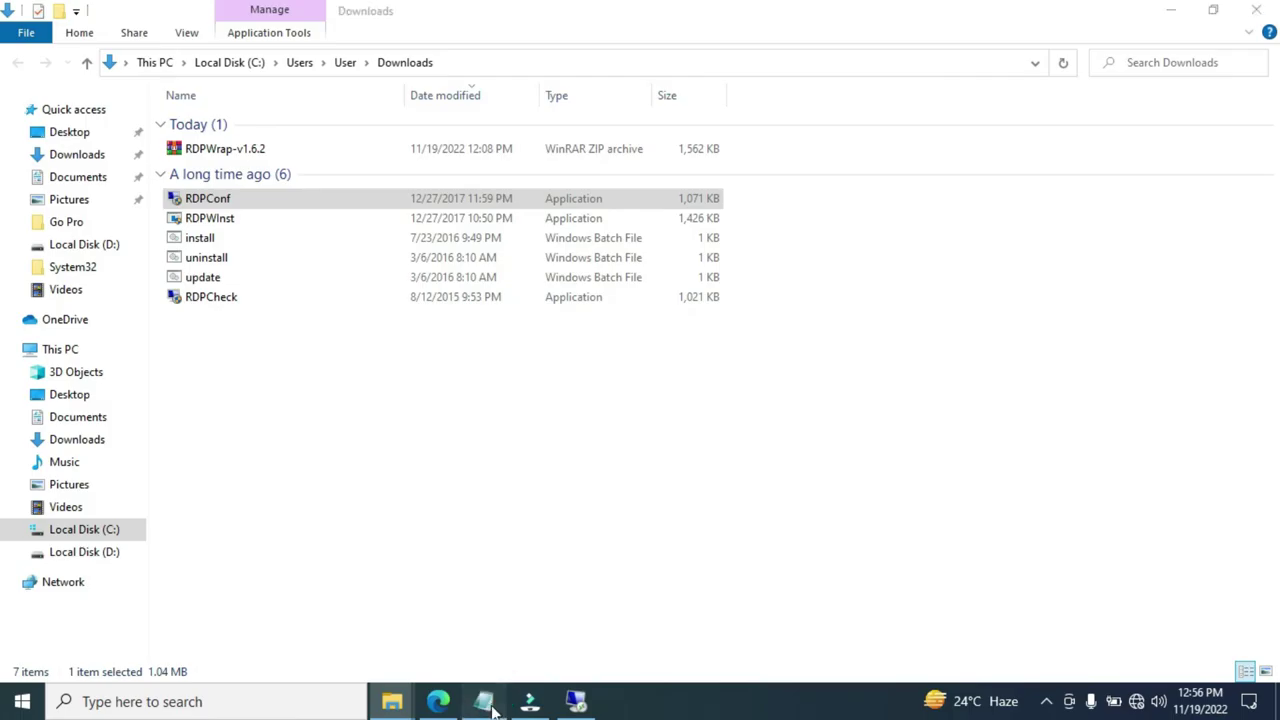